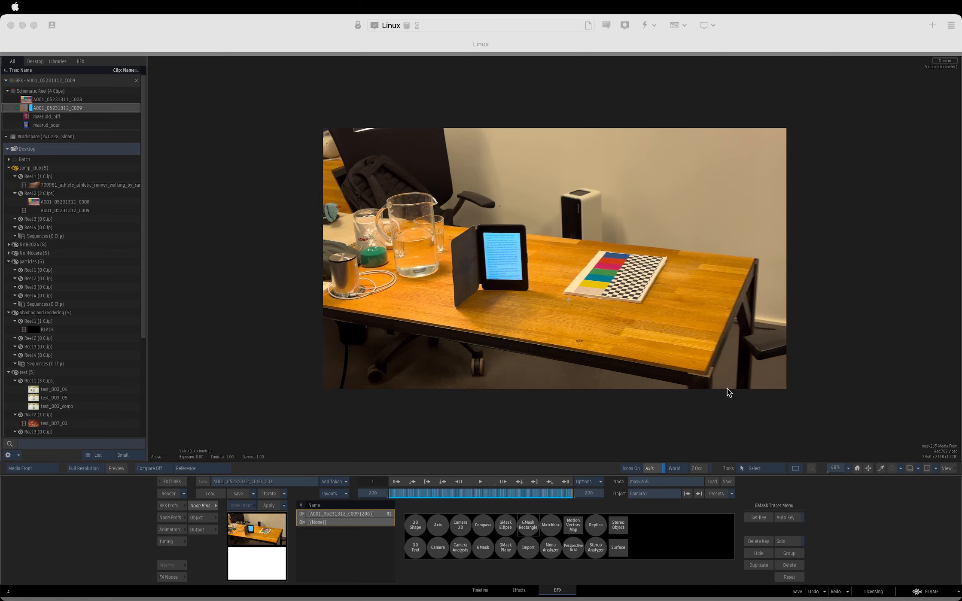
Add a GMask Rectangle with its own axis, parented to the Track1 axis in the mask265 schematic.
{"action": "key", "text": "F8"}
{"action": "double_click", "coordinate": [562, 251]}
{"action": "key", "text": "F1"}
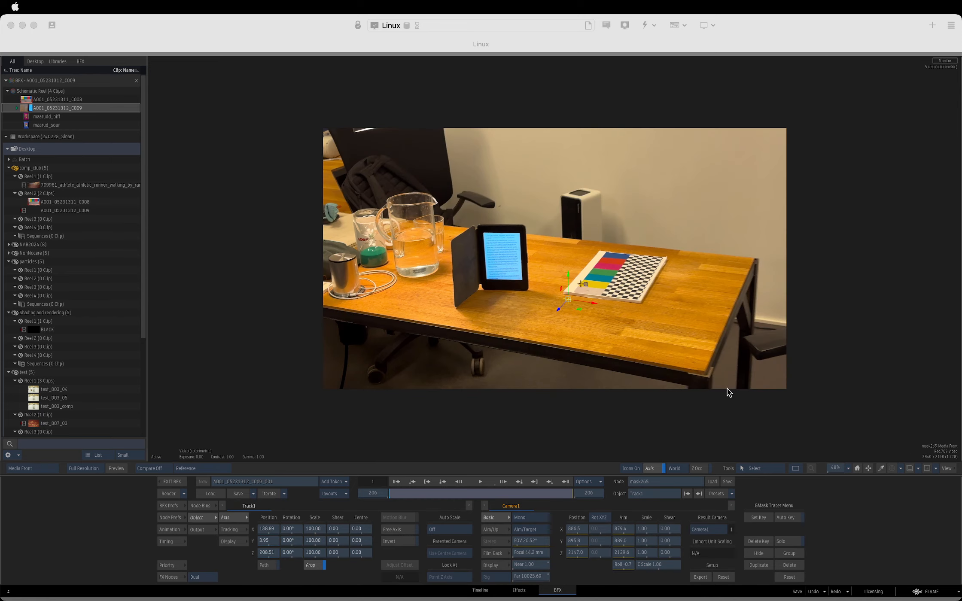
{"action": "left_click_drag", "start_coordinate": [553, 496], "coordinate": [390, 495]}
{"action": "left_click", "coordinate": [203, 505]}
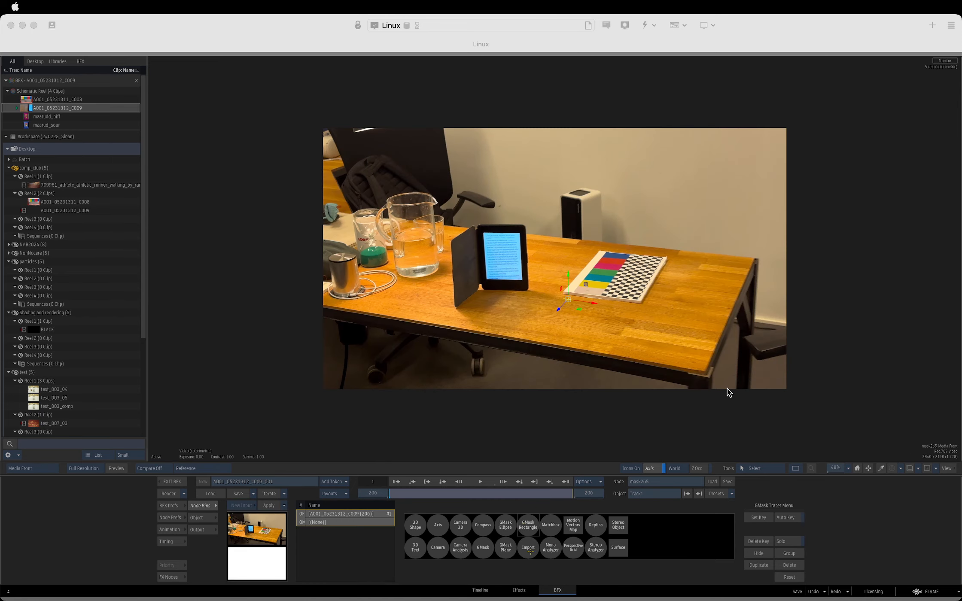
{"action": "double_click", "coordinate": [530, 525]}
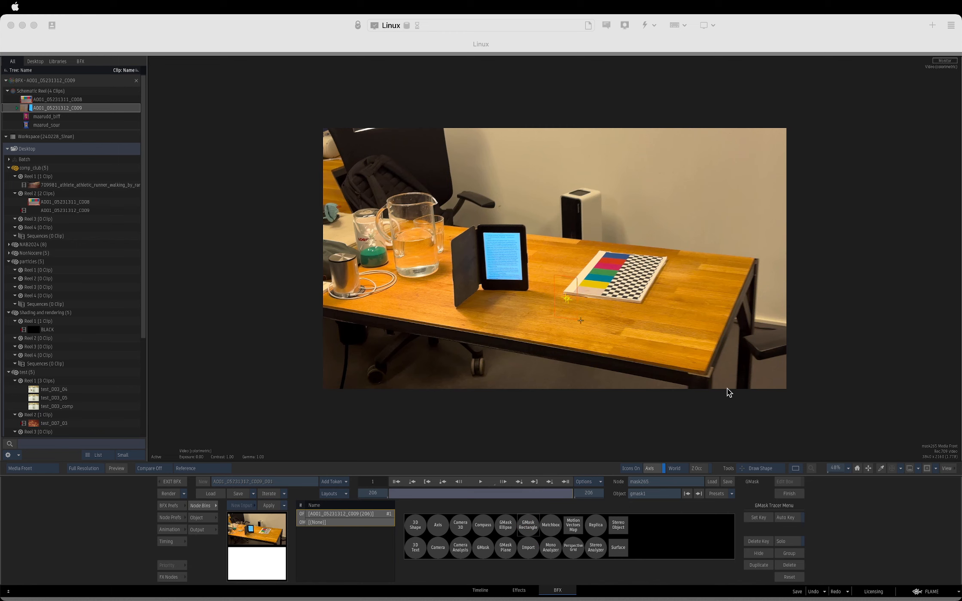
{"action": "key", "text": "Escape"}
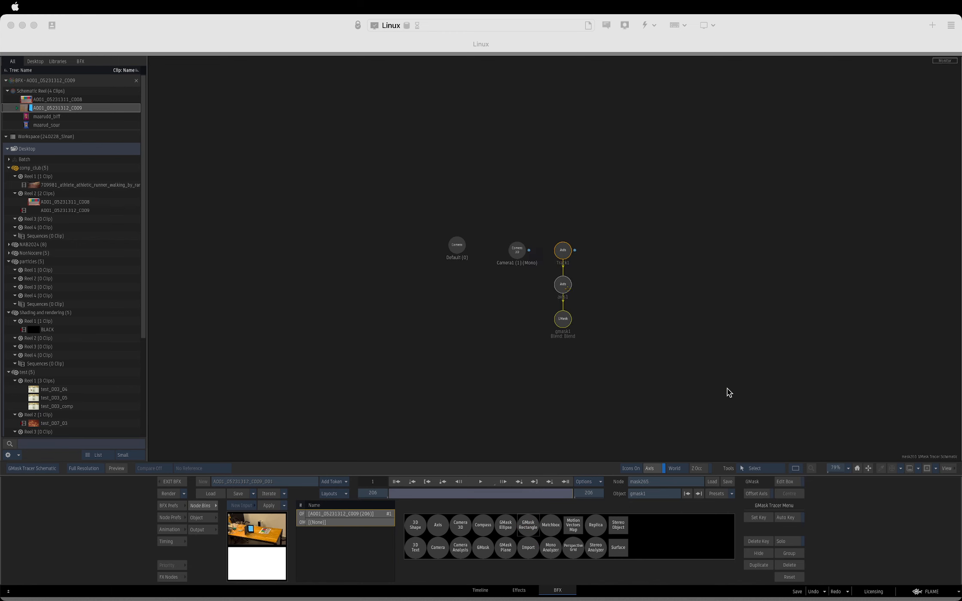
Lay the rectangle mask flat on the table by setting axis1's X rotation to -90°.
{"action": "double_click", "coordinate": [563, 284]}
{"action": "key", "text": "F4"}
{"action": "key", "text": "F1"}
{"action": "left_click_drag", "start_coordinate": [297, 529], "coordinate": [261, 529]}
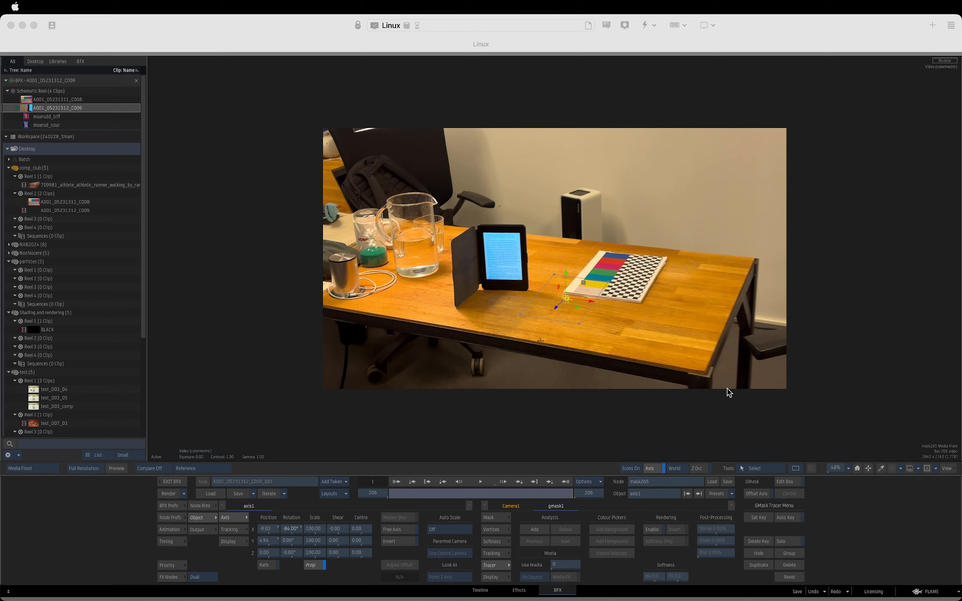
{"action": "left_click", "coordinate": [290, 530]}
{"action": "key", "text": "Return"}
Move axis1 over the colour chart to about X 33, Z -243, and scale it non-proportionally to X 106, Y 182.
{"action": "left_click_drag", "start_coordinate": [577, 307], "coordinate": [614, 282]}
{"action": "left_click", "coordinate": [316, 566]}
{"action": "left_click_drag", "start_coordinate": [317, 532], "coordinate": [329, 535]}
{"action": "left_click", "coordinate": [589, 301]}
Add a Tracer analysis to the rectangle mask, checking its keyer view and matte output along the shot.
{"action": "left_click", "coordinate": [535, 529]}
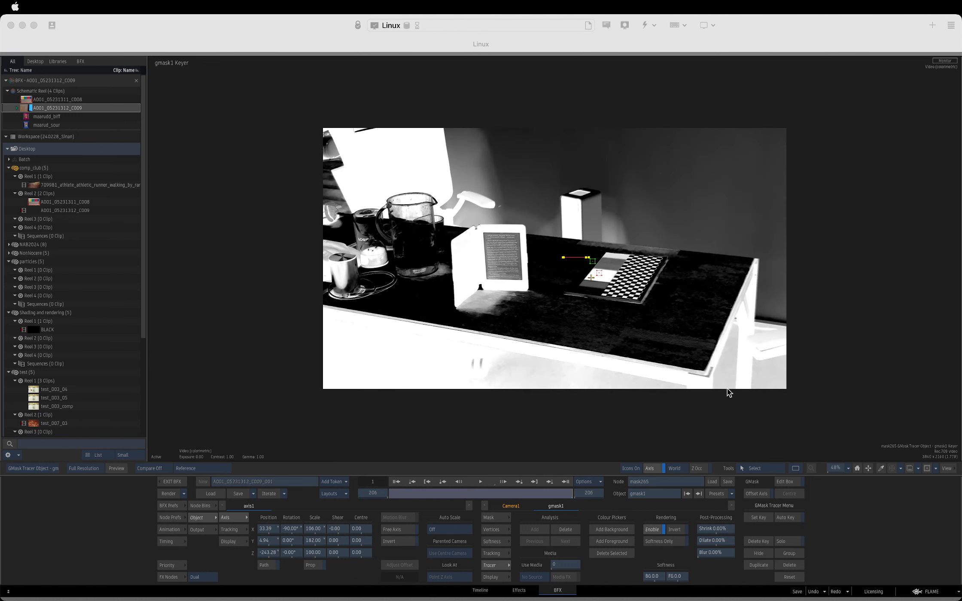
{"action": "left_click_drag", "start_coordinate": [591, 278], "coordinate": [614, 254]}
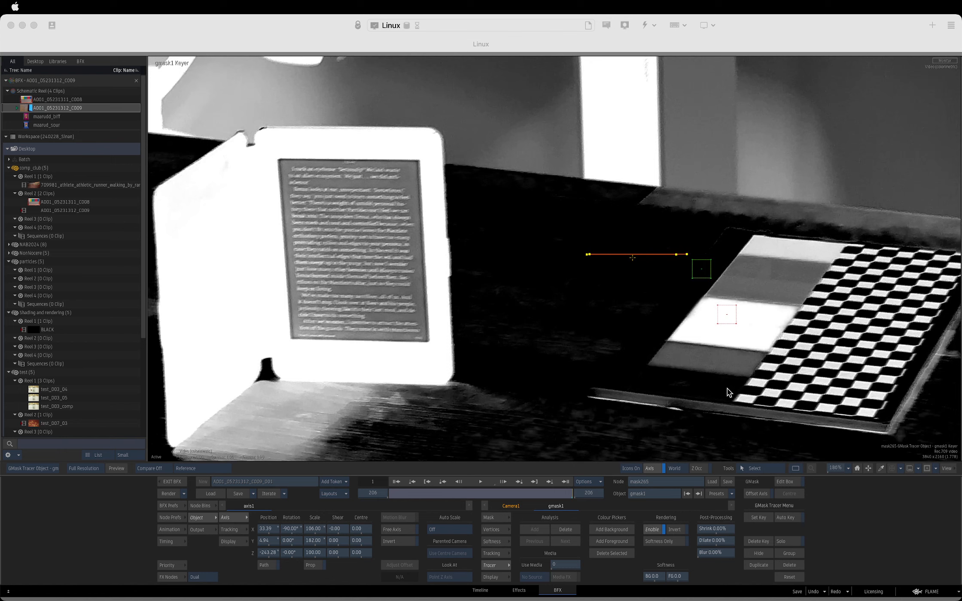
{"action": "key", "text": "F4"}
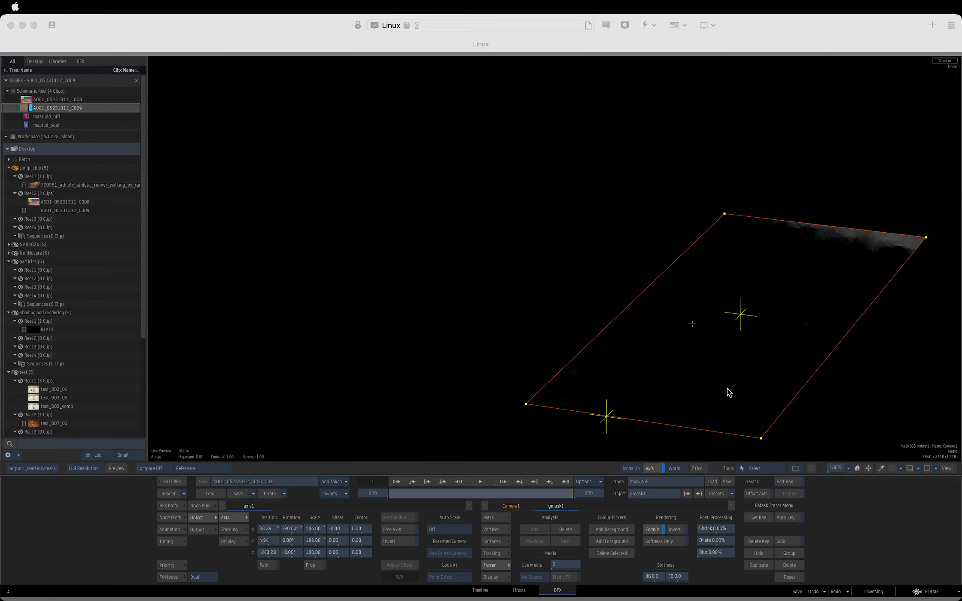
{"action": "left_click_drag", "start_coordinate": [698, 324], "coordinate": [628, 373]}
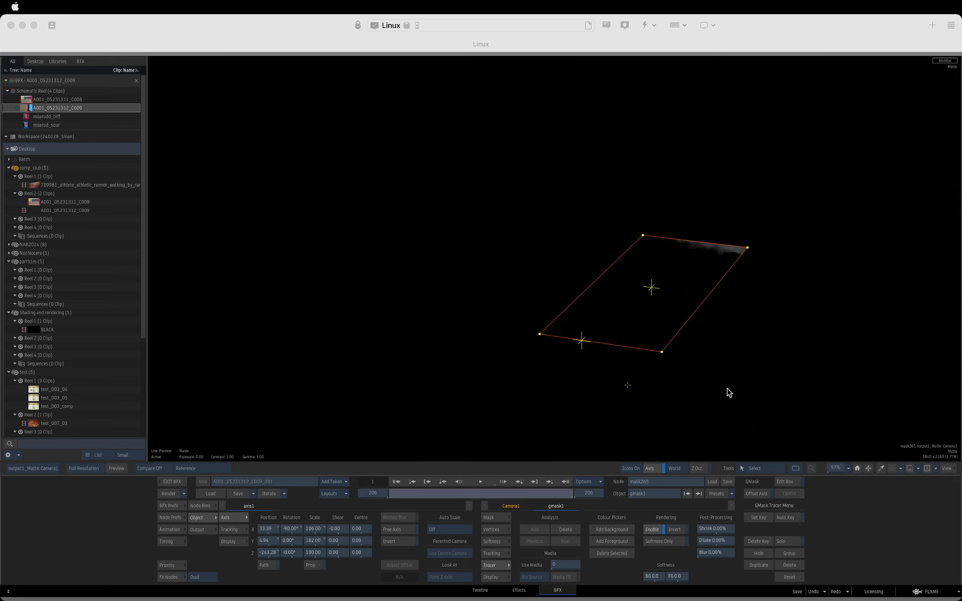
{"action": "left_click_drag", "start_coordinate": [537, 494], "coordinate": [596, 474]}
{"action": "left_click_drag", "start_coordinate": [808, 350], "coordinate": [745, 356]}
{"action": "mouse_move", "coordinate": [568, 494]}
{"action": "left_mouse_down"}
{"action": "mouse_move", "coordinate": [507, 489]}
{"action": "mouse_move", "coordinate": [578, 490]}
{"action": "left_mouse_up"}
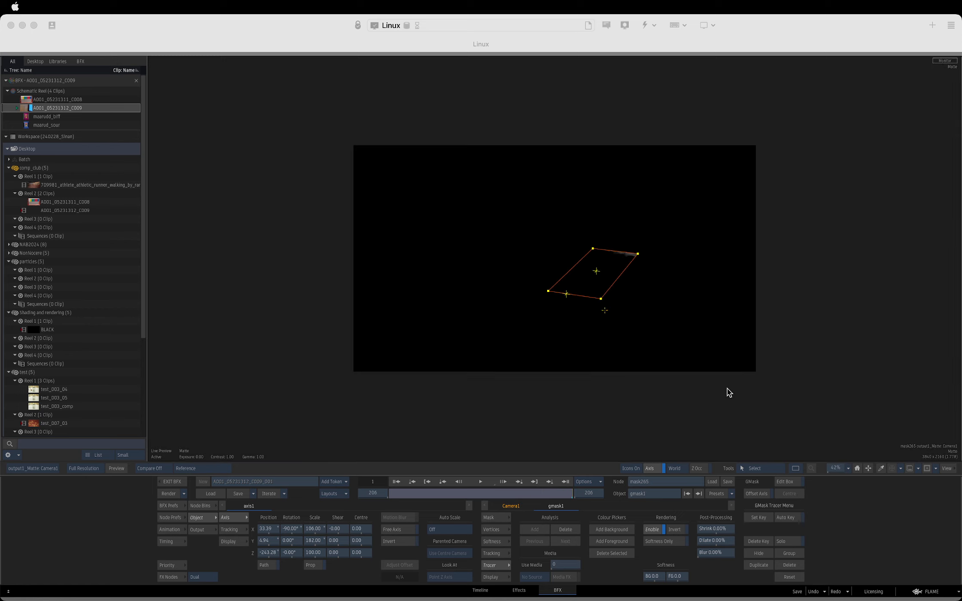
{"action": "key", "text": "F8"}
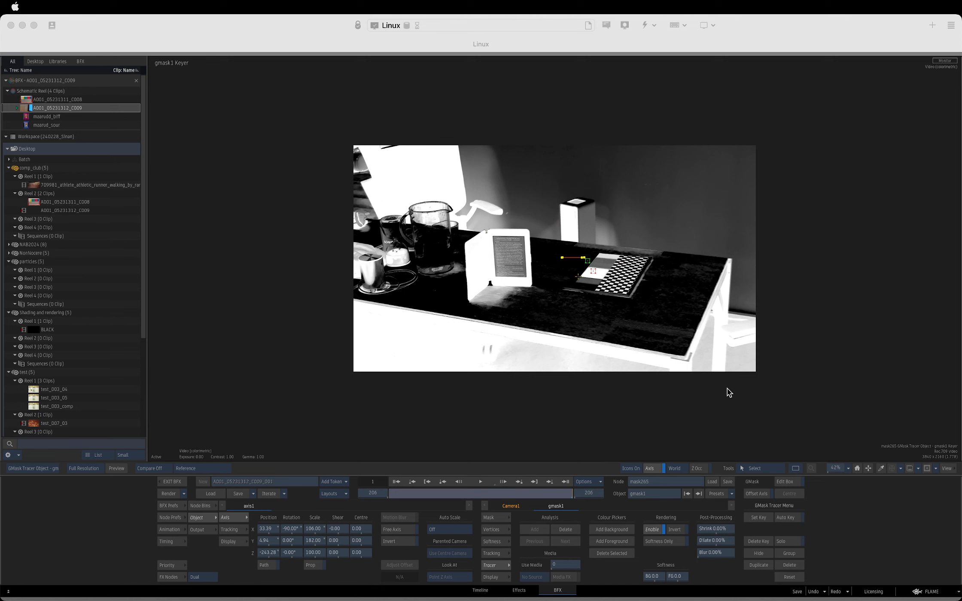
Leave mask265 and examine action266, including its composite output, its camera and axis3 with the white surface on the chart.
{"action": "key", "text": "F4"}
{"action": "left_click", "coordinate": [456, 249]}
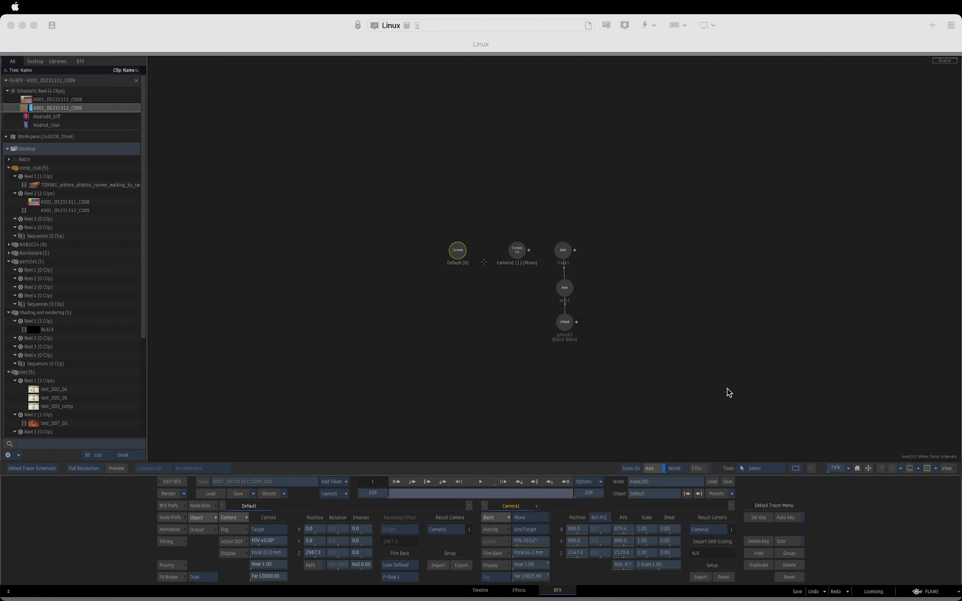
{"action": "key", "text": "Escape"}
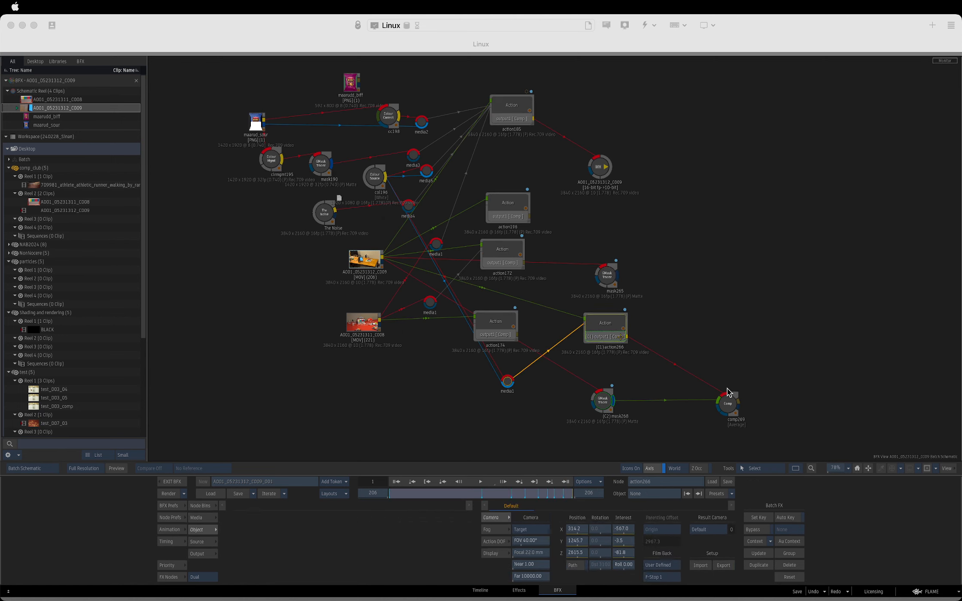
{"action": "key", "text": "F4"}
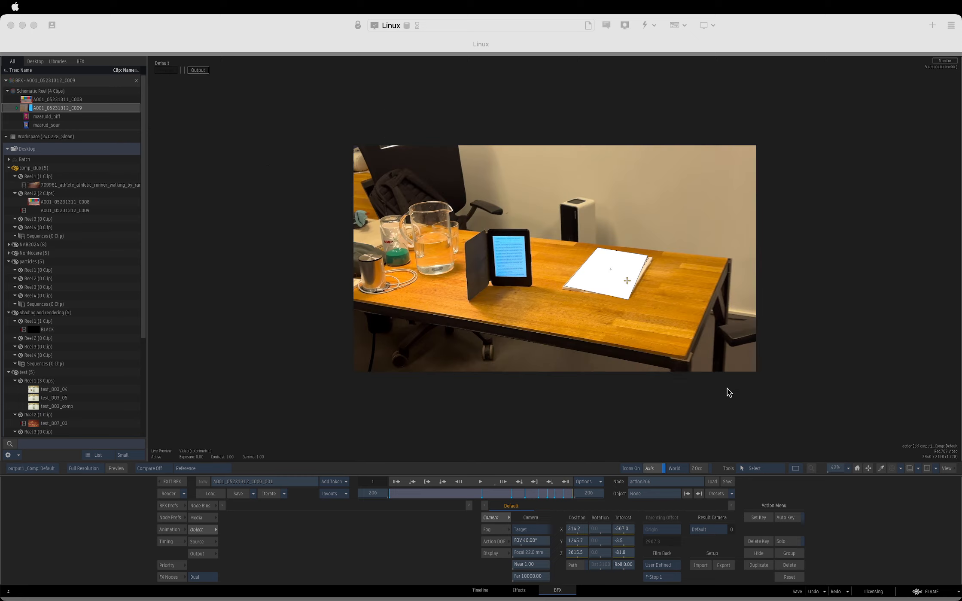
{"action": "key", "text": "F8"}
{"action": "left_click_drag", "start_coordinate": [423, 190], "coordinate": [430, 228]}
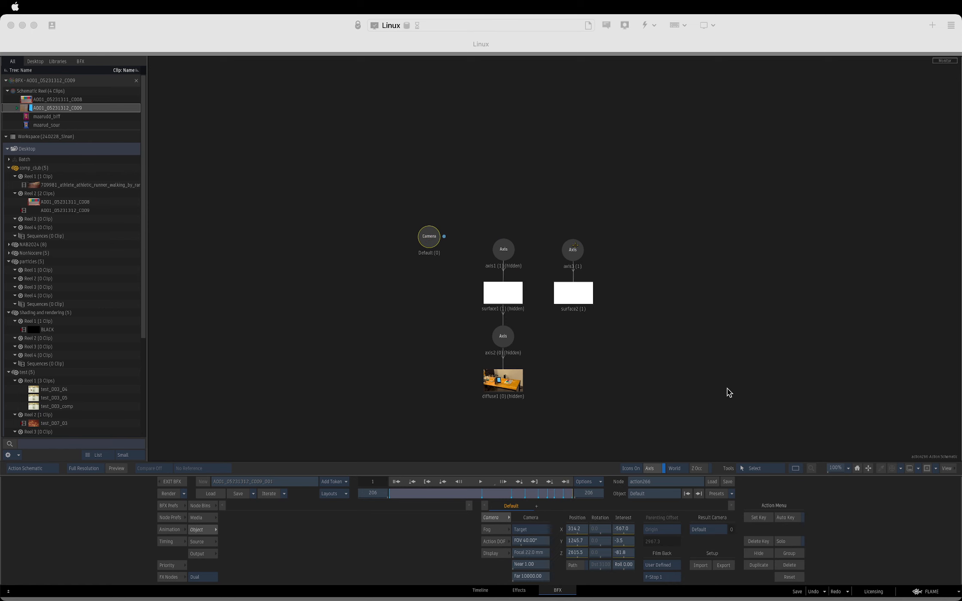
{"action": "left_click", "coordinate": [575, 245]}
{"action": "key", "text": "F4"}
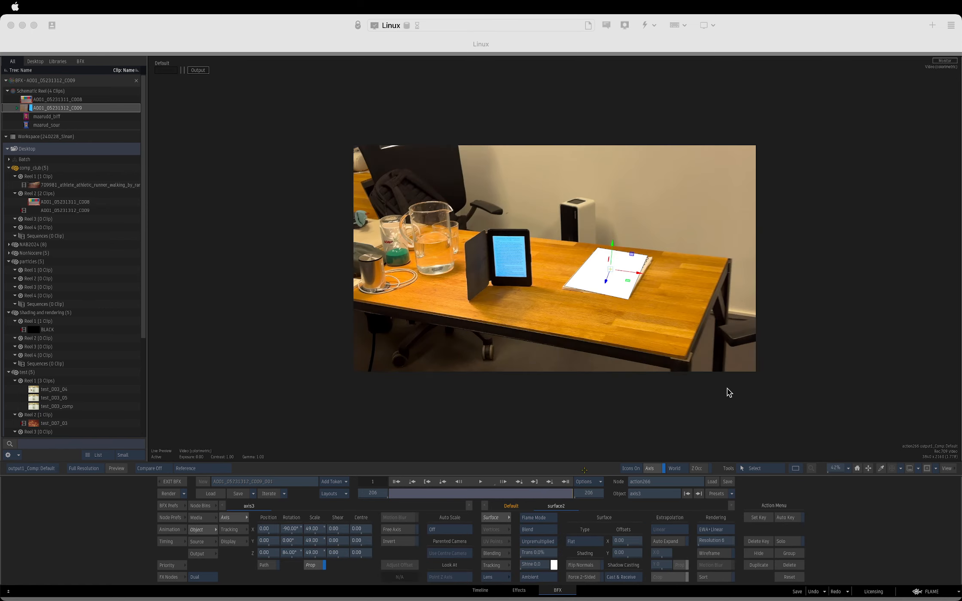
Examine action266's Default camera in the side and top views and review the composite along the timeline.
{"action": "key", "text": "F8"}
{"action": "left_click", "coordinate": [582, 431]}
{"action": "key", "text": "F4"}
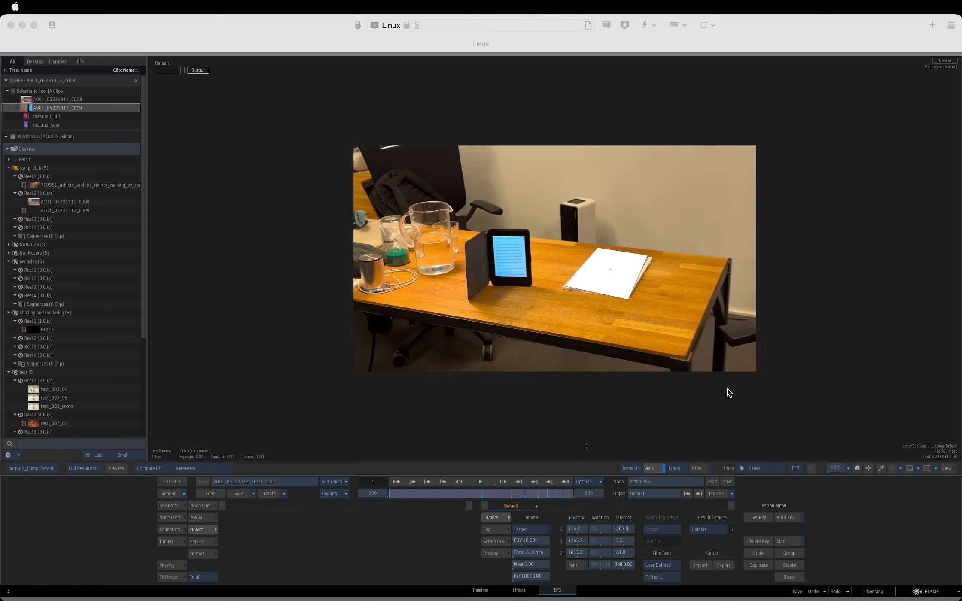
{"action": "key", "text": "F3"}
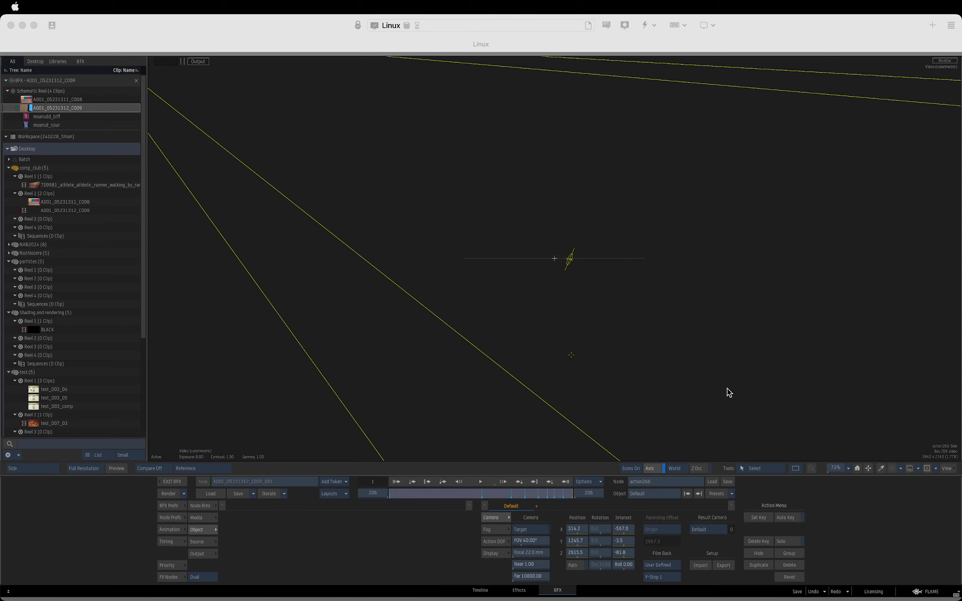
{"action": "key", "text": "F2"}
{"action": "mouse_move", "coordinate": [569, 496]}
{"action": "left_mouse_down"}
{"action": "mouse_move", "coordinate": [534, 495]}
{"action": "mouse_move", "coordinate": [570, 495]}
{"action": "left_mouse_up"}
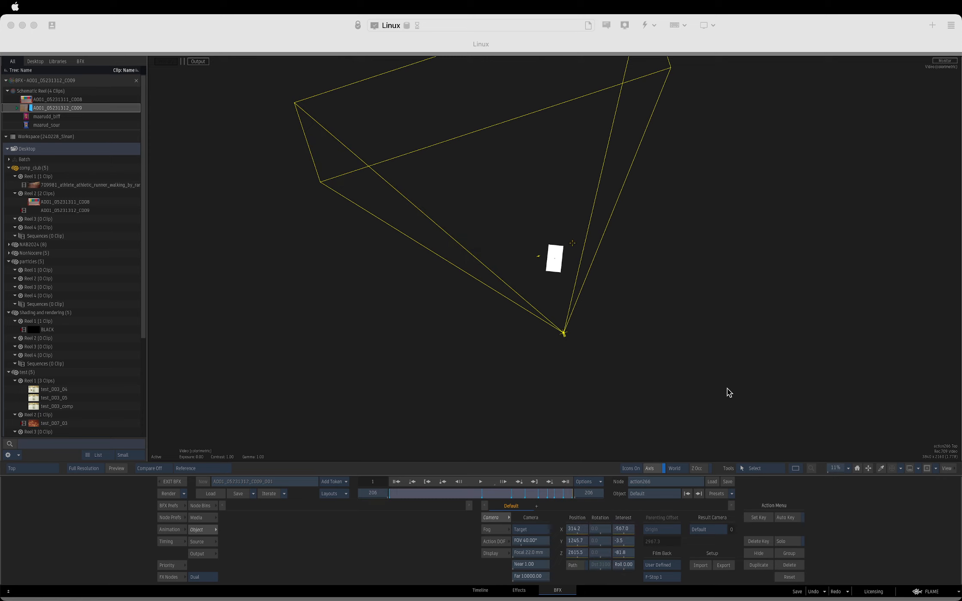
{"action": "key", "text": "F4"}
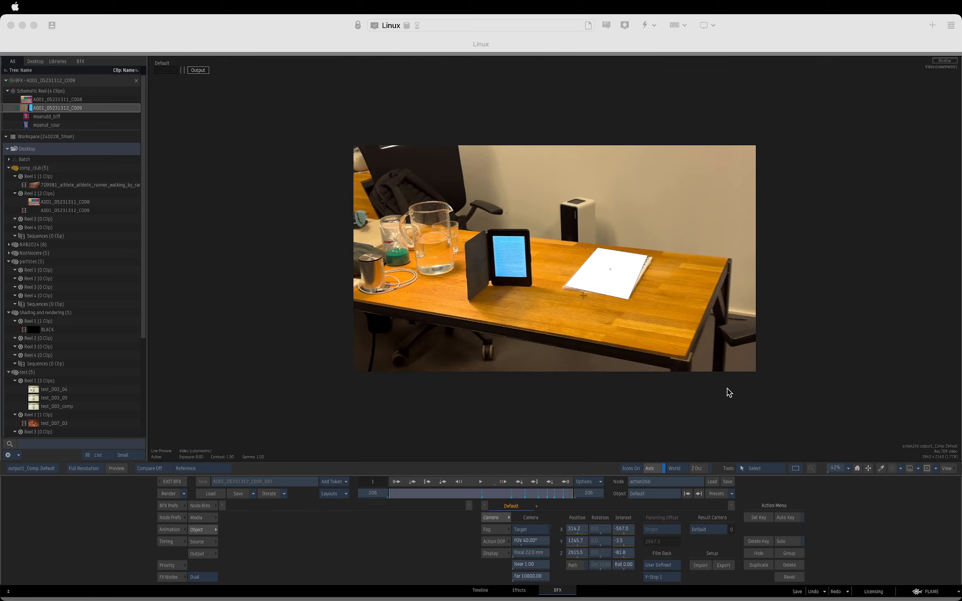
{"action": "left_click_drag", "start_coordinate": [564, 496], "coordinate": [597, 492]}
Copy the Default camera from the action266 schematic and return to the batch schematic.
{"action": "key", "text": "Escape"}
{"action": "key", "text": "Escape"}
{"action": "key", "text": "F8"}
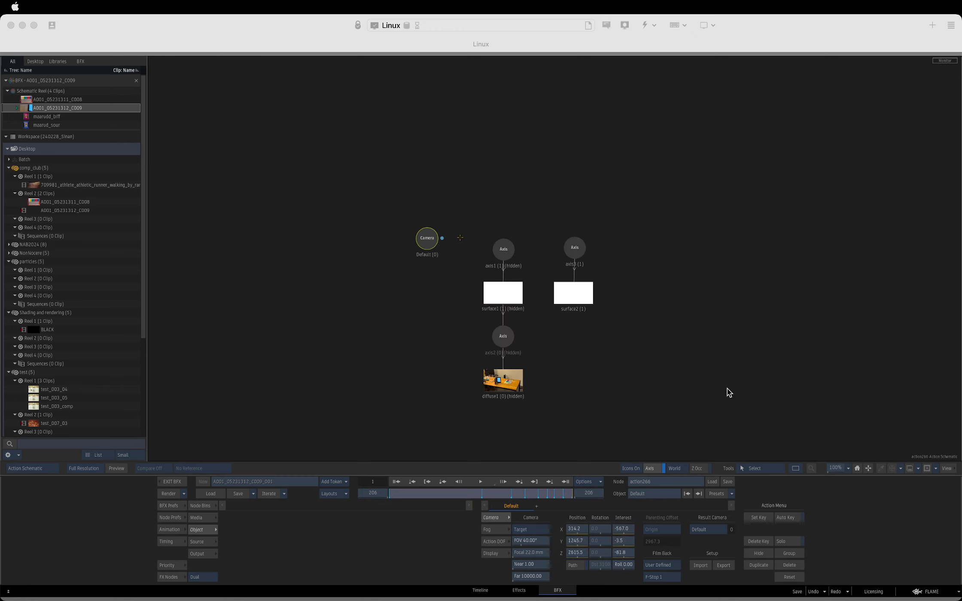
{"action": "left_click_drag", "start_coordinate": [430, 233], "coordinate": [429, 229]}
{"action": "right_click", "coordinate": [429, 229]}
{"action": "left_click", "coordinate": [445, 251]}
Paste the copied camera into the mask268 schematic and delete the extra camera.
{"action": "key", "text": "Escape"}
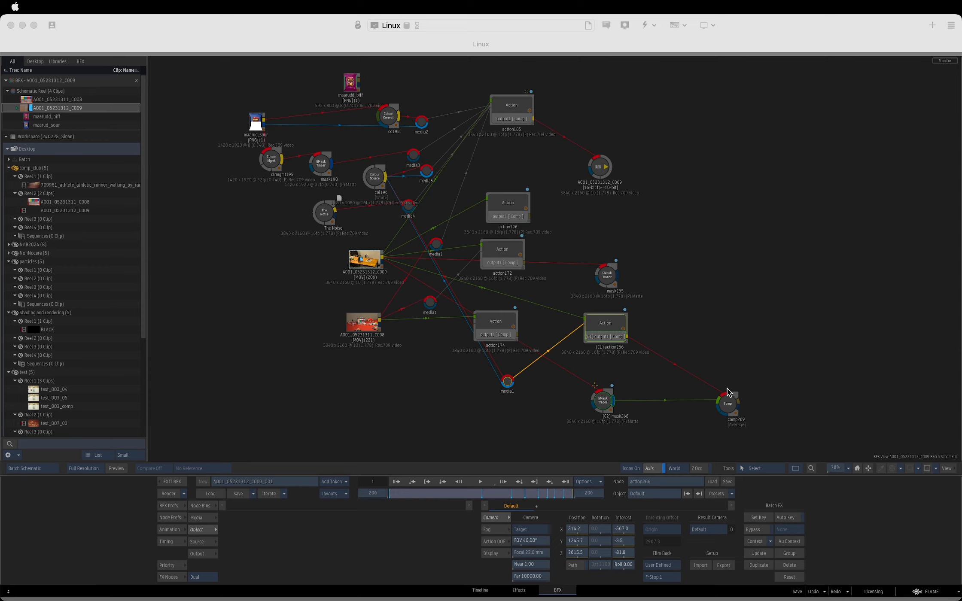
{"action": "left_click", "coordinate": [597, 399]}
{"action": "key", "text": "Escape"}
{"action": "right_click", "coordinate": [445, 205]}
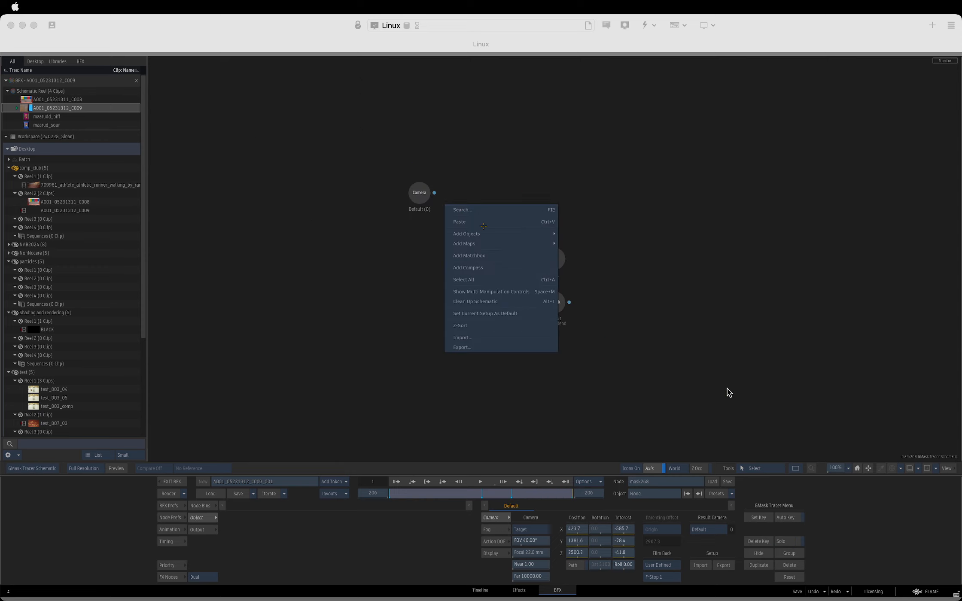
{"action": "left_click", "coordinate": [456, 221]}
{"action": "key", "text": "m"}
{"action": "key", "text": "Delete"}
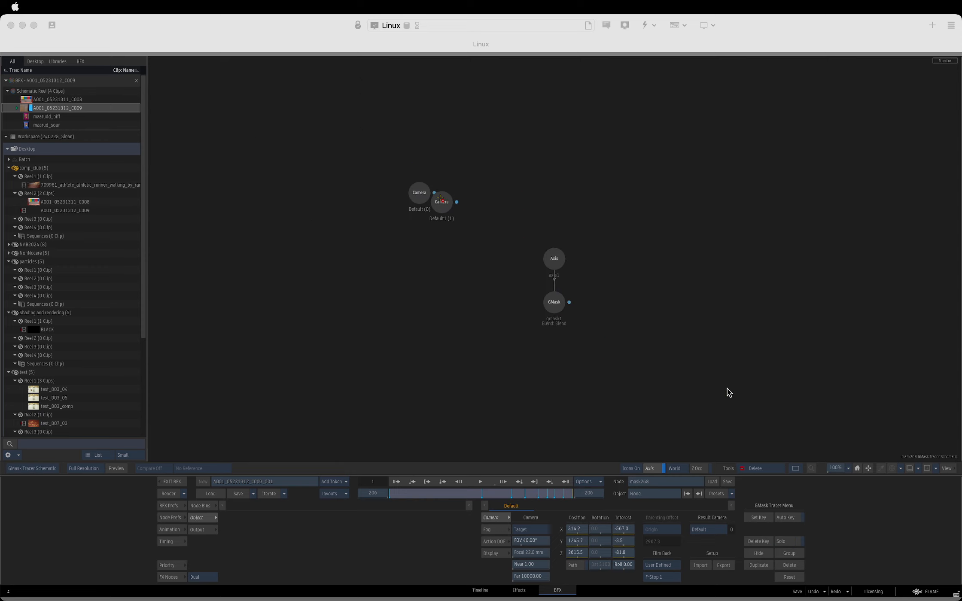
{"action": "key", "text": "ctrl+z"}
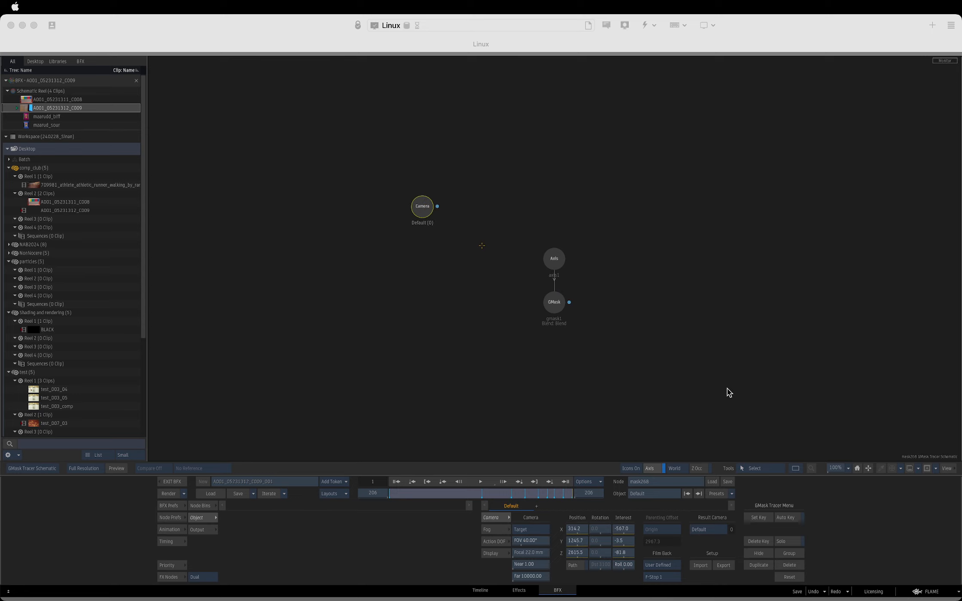
{"action": "left_click_drag", "start_coordinate": [443, 202], "coordinate": [420, 211]}
{"action": "key", "text": "m"}
{"action": "key", "text": "Delete"}
Review mask268 through the pasted camera, scale the mask's axis1 uniformly to 114, and check the matte along the shot.
{"action": "left_click", "coordinate": [424, 213]}
{"action": "key", "text": "F1"}
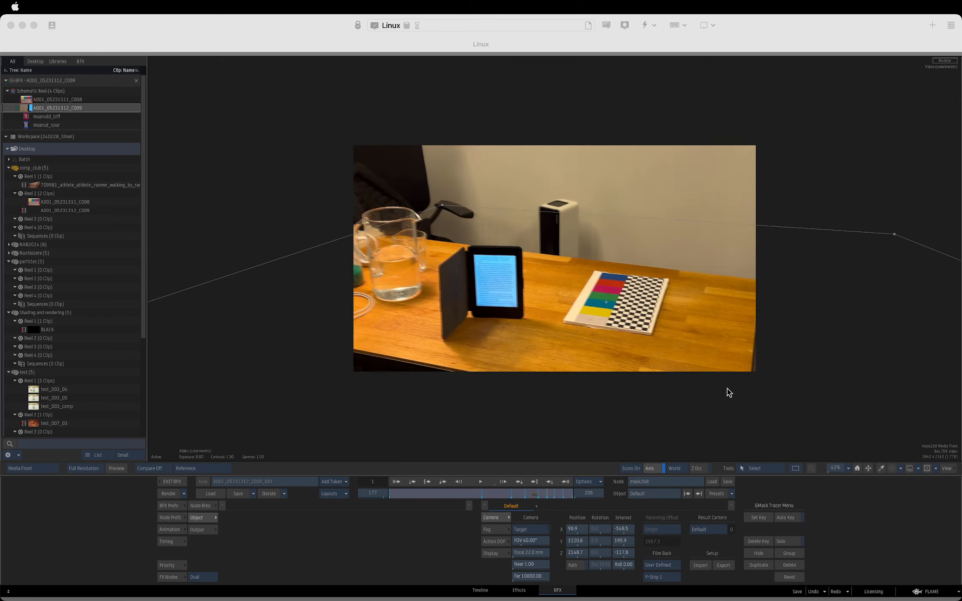
{"action": "key", "text": "F4"}
{"action": "left_click", "coordinate": [555, 260]}
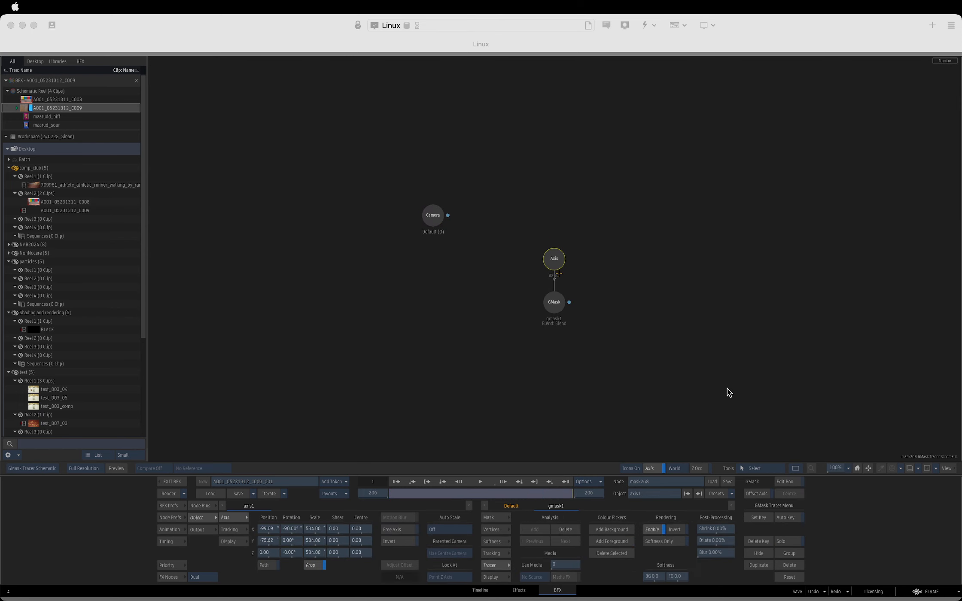
{"action": "key", "text": "F4"}
{"action": "left_click_drag", "start_coordinate": [320, 543], "coordinate": [161, 538]}
{"action": "mouse_move", "coordinate": [571, 493]}
{"action": "left_mouse_down"}
{"action": "mouse_move", "coordinate": [516, 494]}
{"action": "mouse_move", "coordinate": [577, 493]}
{"action": "left_mouse_up"}
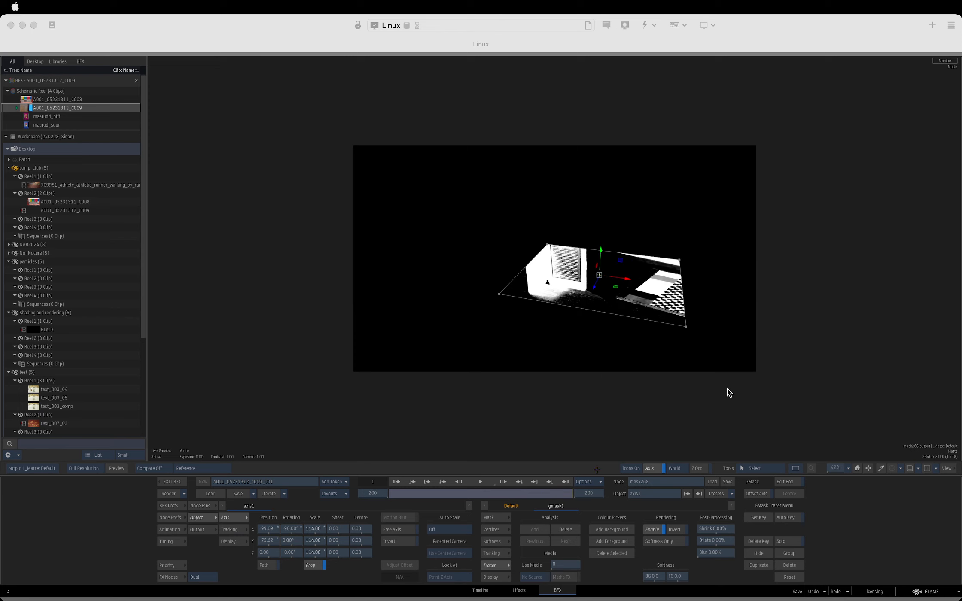
Examine gmask1's keyer and context views and the matte output in mask268.
{"action": "key", "text": "Escape"}
{"action": "left_click_drag", "start_coordinate": [554, 303], "coordinate": [550, 306]}
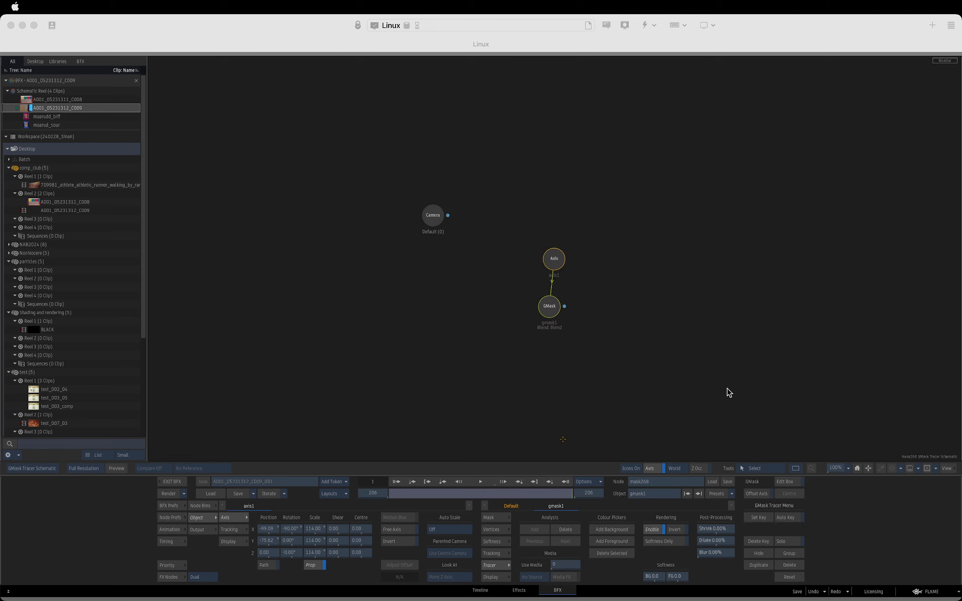
{"action": "key", "text": "F8"}
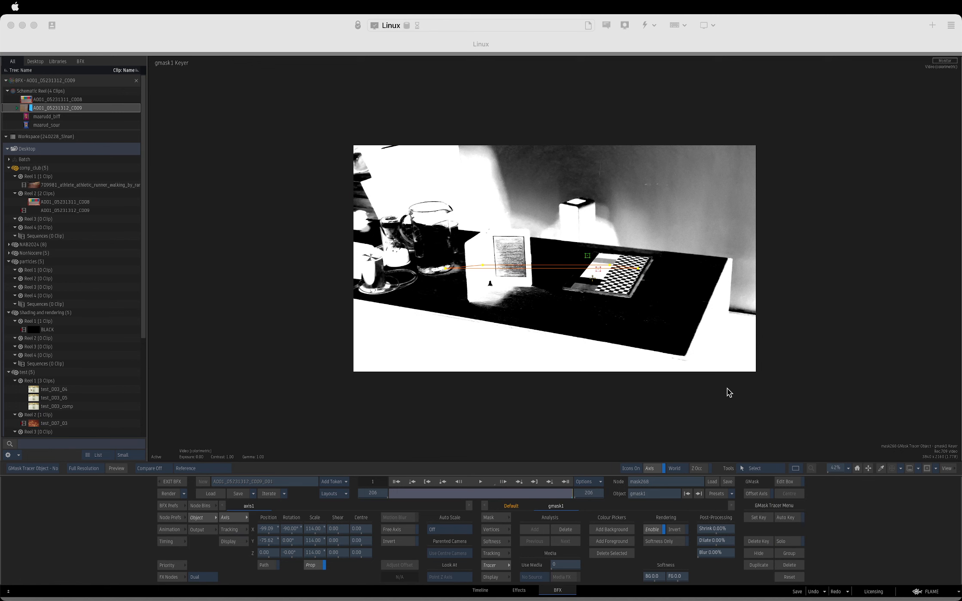
{"action": "key", "text": "Escape"}
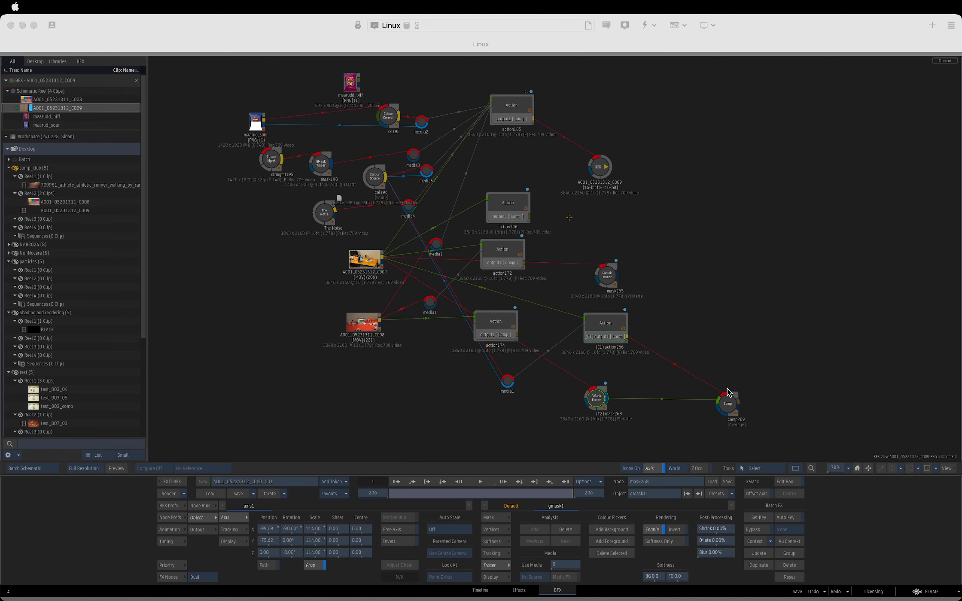
{"action": "left_click", "coordinate": [598, 402]}
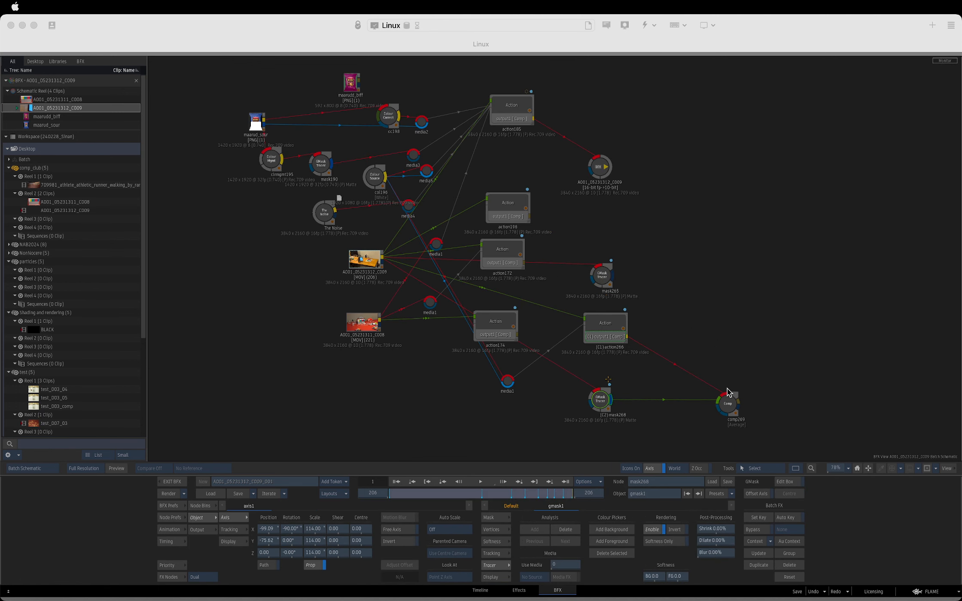
{"action": "key", "text": "Escape"}
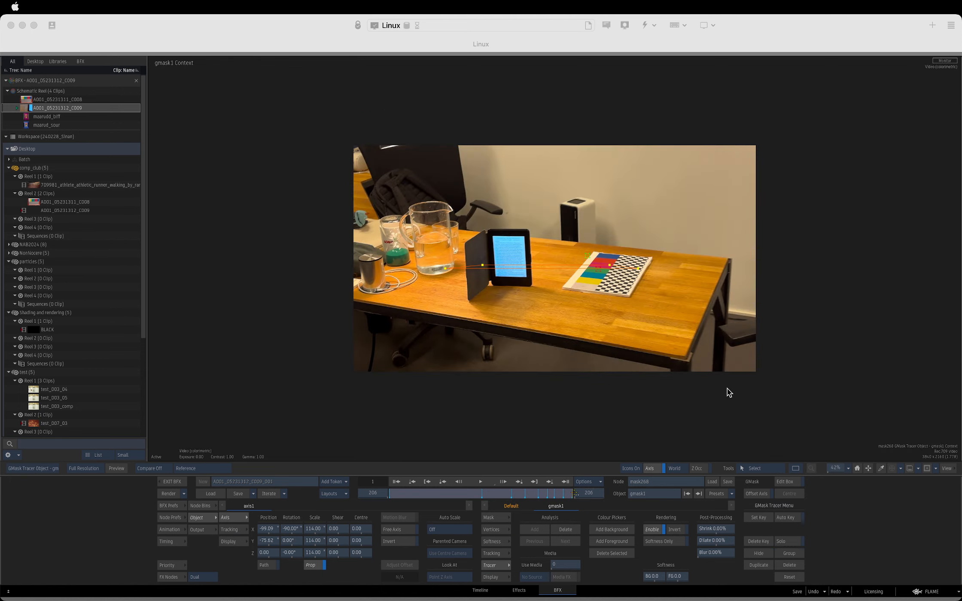
{"action": "key", "text": "F4"}
{"action": "mouse_move", "coordinate": [574, 494]}
{"action": "left_mouse_down"}
{"action": "mouse_move", "coordinate": [530, 495]}
{"action": "mouse_move", "coordinate": [574, 495]}
{"action": "left_mouse_up"}
Scale axis1 above gmask1 in mask268 uniformly to 408.
{"action": "key", "text": "grave"}
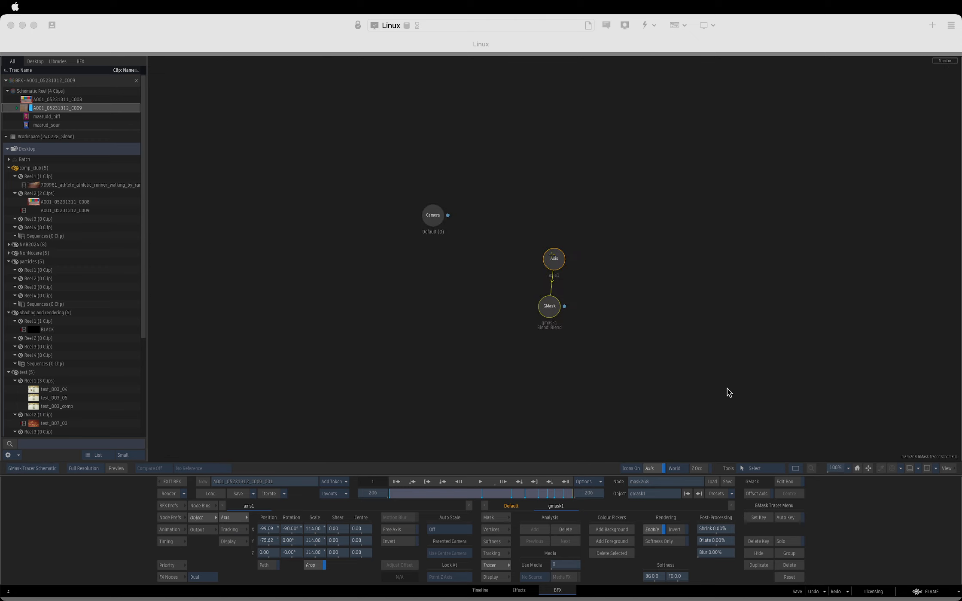
{"action": "left_click_drag", "start_coordinate": [552, 255], "coordinate": [544, 267]}
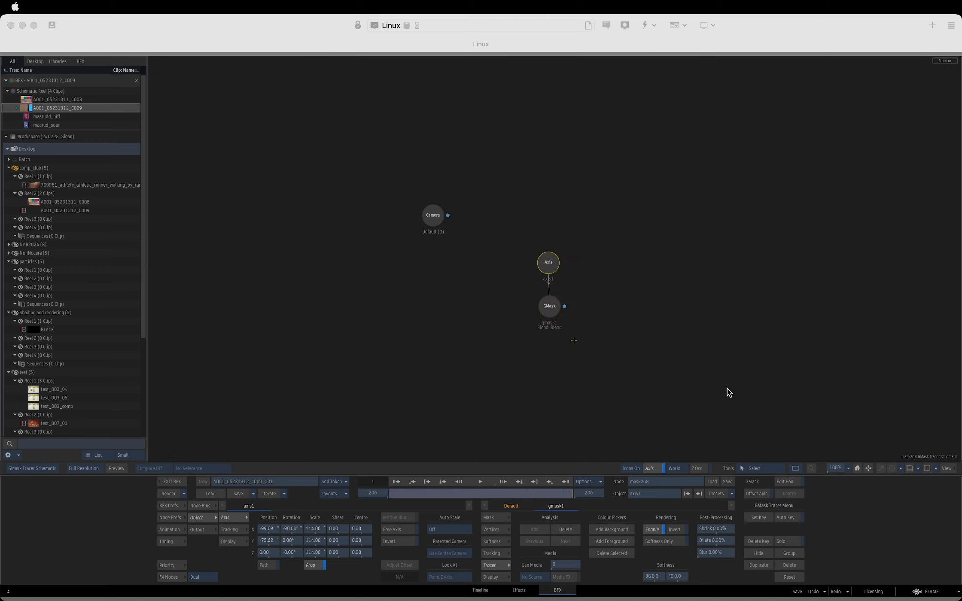
{"action": "key", "text": "grave"}
{"action": "left_click_drag", "start_coordinate": [318, 540], "coordinate": [369, 541]}
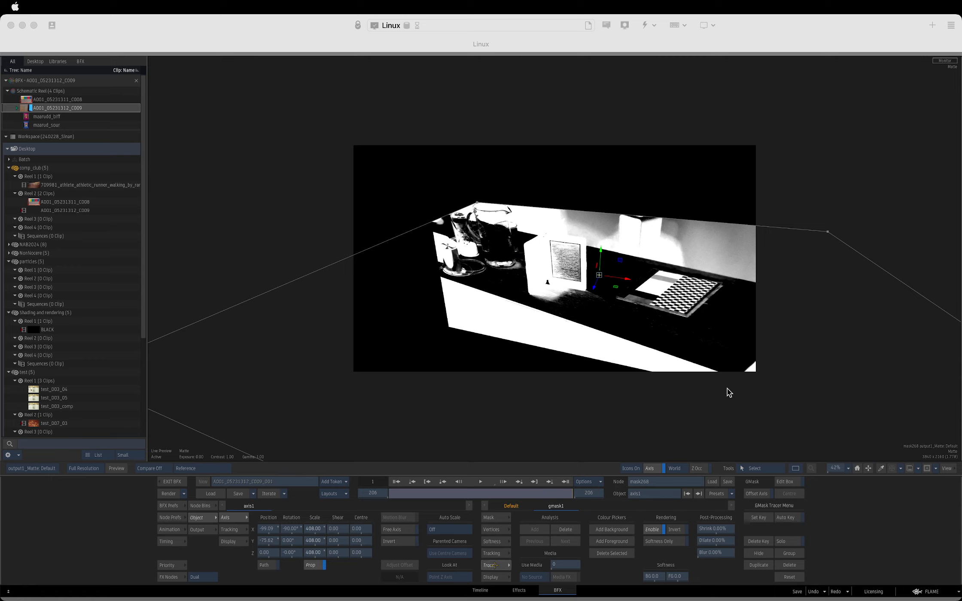
Examine axis1's object view, gmask1's keyer view and the enlarged matte output of mask268 along the shot.
{"action": "key", "text": "F8"}
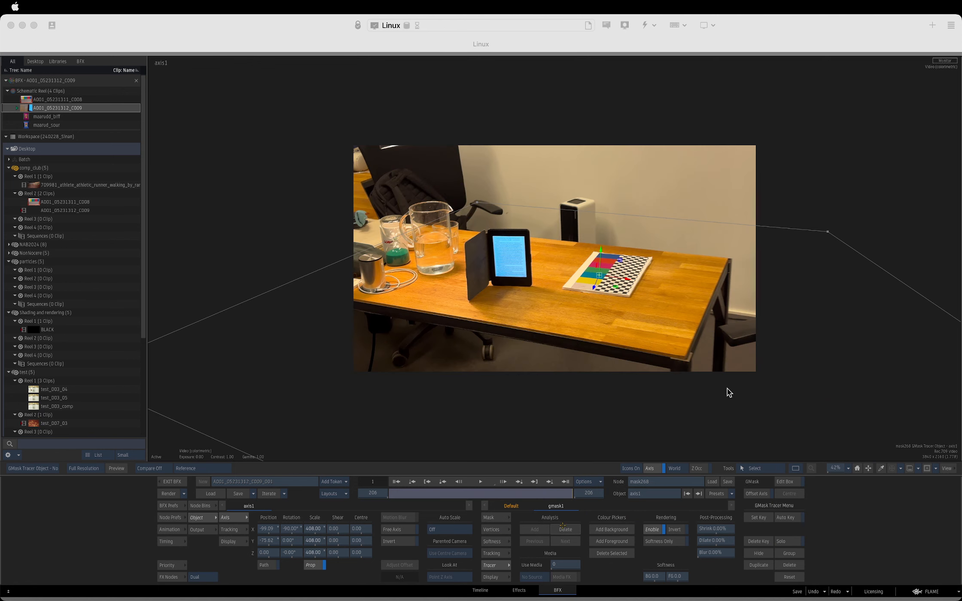
{"action": "left_click", "coordinate": [627, 215]}
{"action": "key", "text": "F8"}
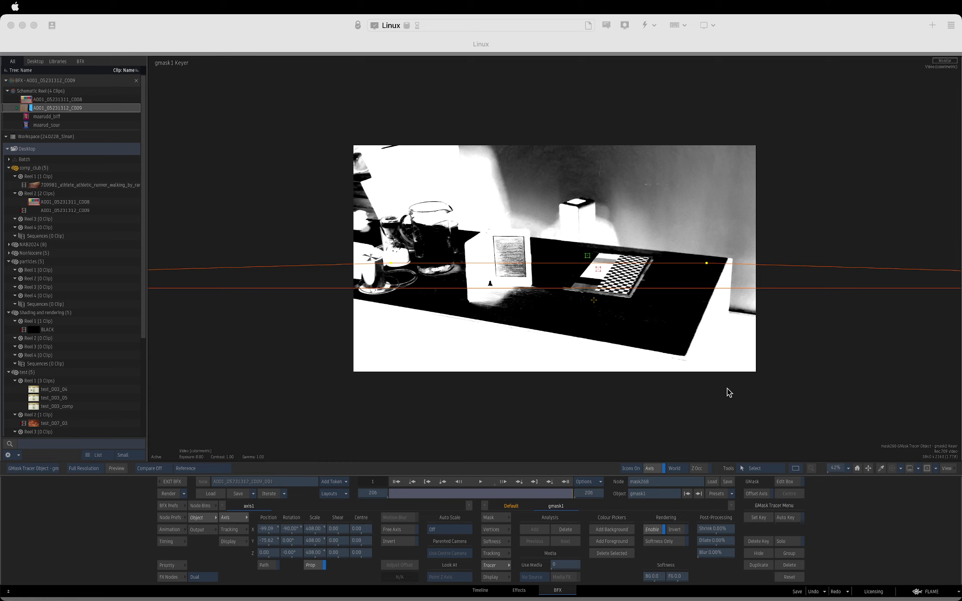
{"action": "key", "text": "F1"}
{"action": "key", "text": "F4"}
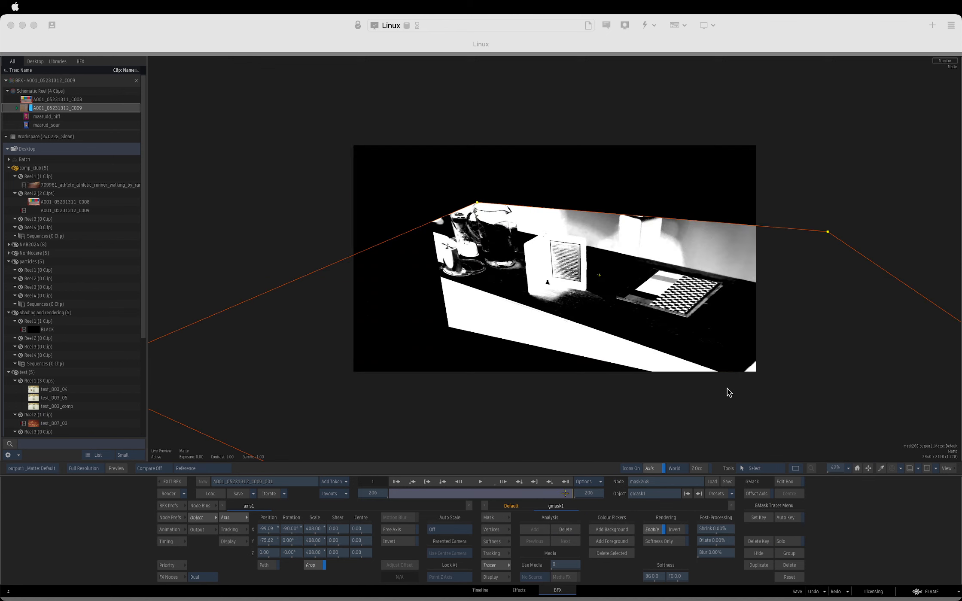
{"action": "mouse_move", "coordinate": [566, 493]}
{"action": "left_mouse_down"}
{"action": "mouse_move", "coordinate": [499, 494]}
{"action": "mouse_move", "coordinate": [575, 493]}
{"action": "left_mouse_up"}
{"action": "key", "text": "Escape"}
Hide surface2 in action266 and review the action's output along the shot.
{"action": "left_click", "coordinate": [607, 320]}
{"action": "key", "text": "F4"}
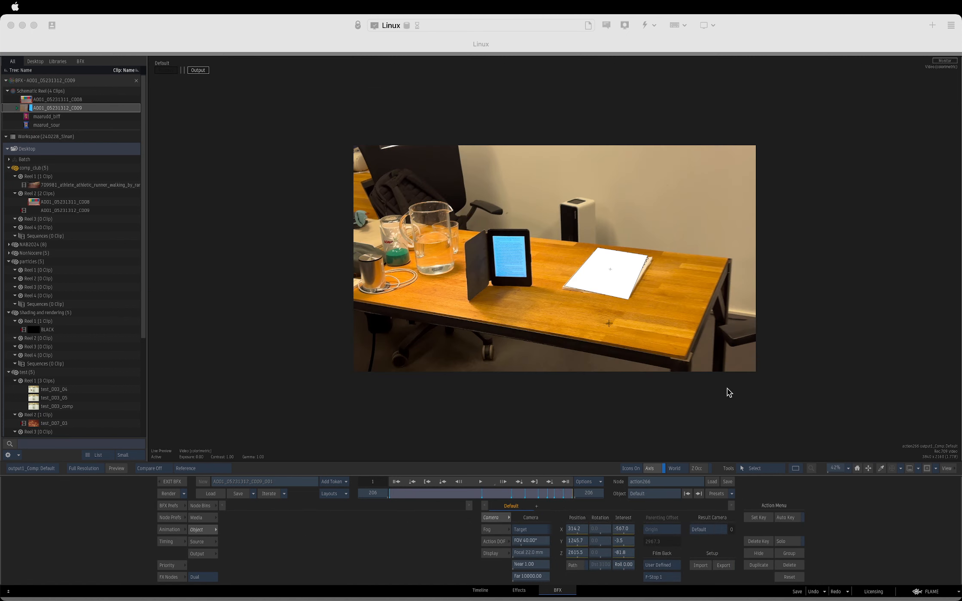
{"action": "key", "text": "grave"}
{"action": "key", "text": "F4"}
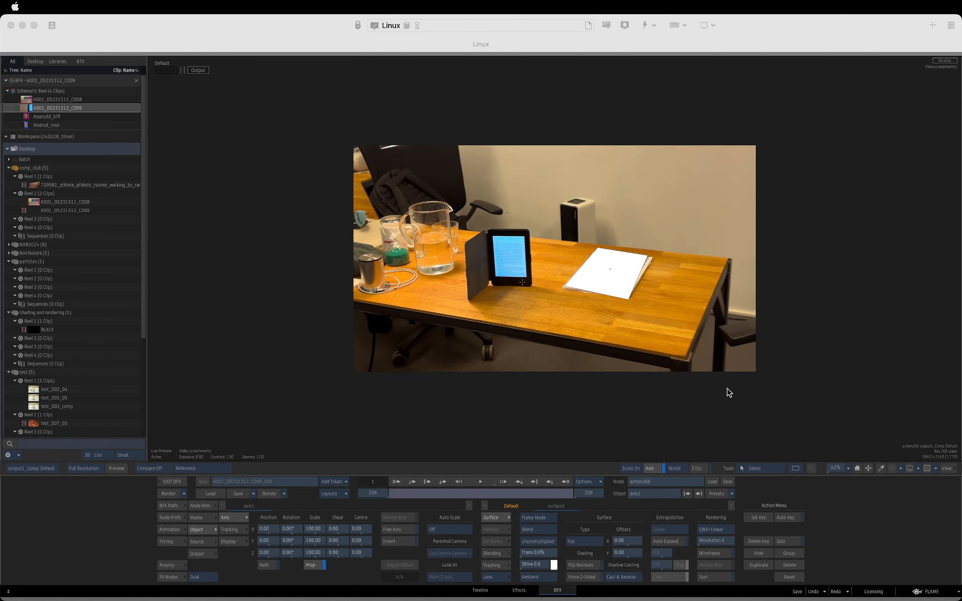
{"action": "key", "text": "h"}
{"action": "key", "text": "Escape"}
{"action": "left_click", "coordinate": [574, 299]}
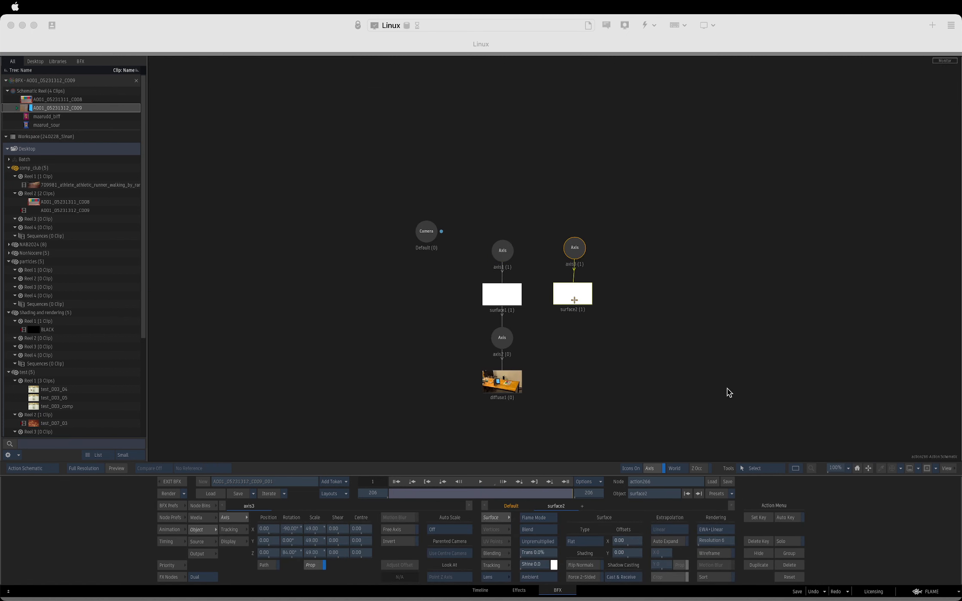
{"action": "key", "text": "F4"}
{"action": "mouse_move", "coordinate": [562, 492]}
{"action": "left_mouse_down"}
{"action": "mouse_move", "coordinate": [442, 493]}
{"action": "mouse_move", "coordinate": [575, 493]}
{"action": "left_mouse_up"}
{"action": "key", "text": "F4"}
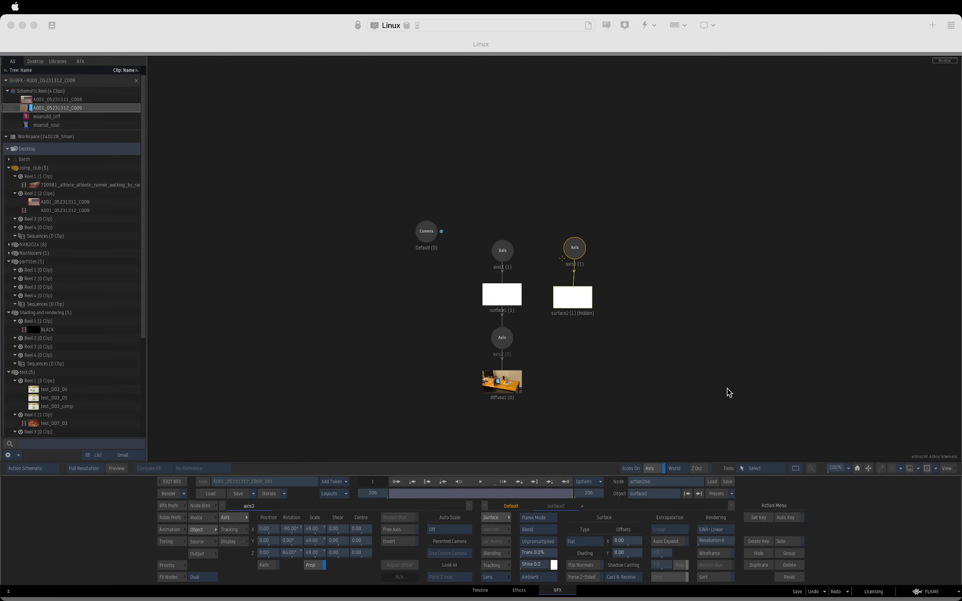
Try rescaling surface1's axis1 in action266, undo the change and return to the batch schematic.
{"action": "left_click", "coordinate": [500, 251]}
{"action": "key", "text": "F4"}
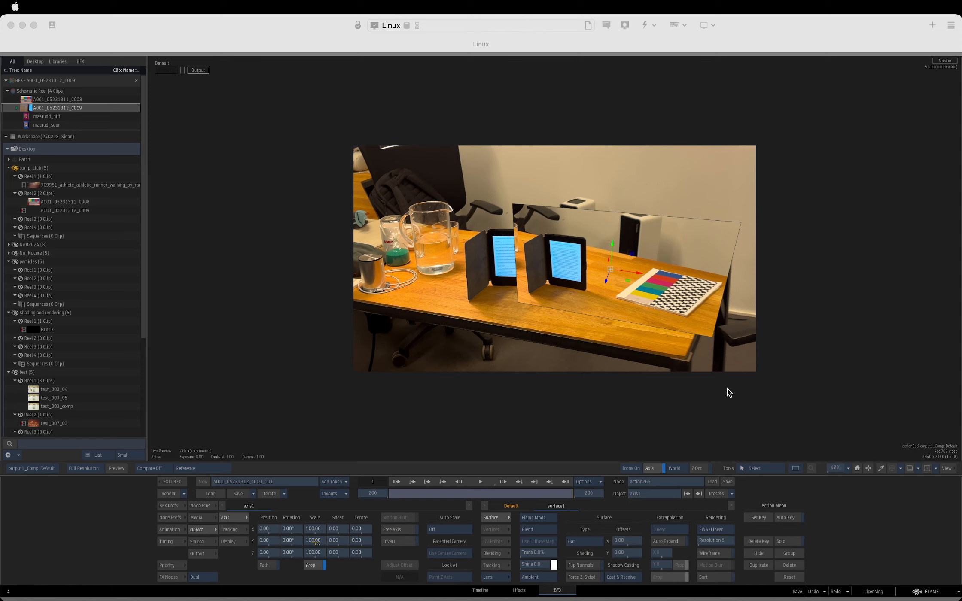
{"action": "left_click_drag", "start_coordinate": [315, 542], "coordinate": [332, 542]}
{"action": "key", "text": "ctrl+z"}
{"action": "key", "text": "F4"}
{"action": "key", "text": "F4"}
View the mask268 matte and compare it with the action266 output by alternating comp269's front and back inputs.
{"action": "key", "text": "F4"}
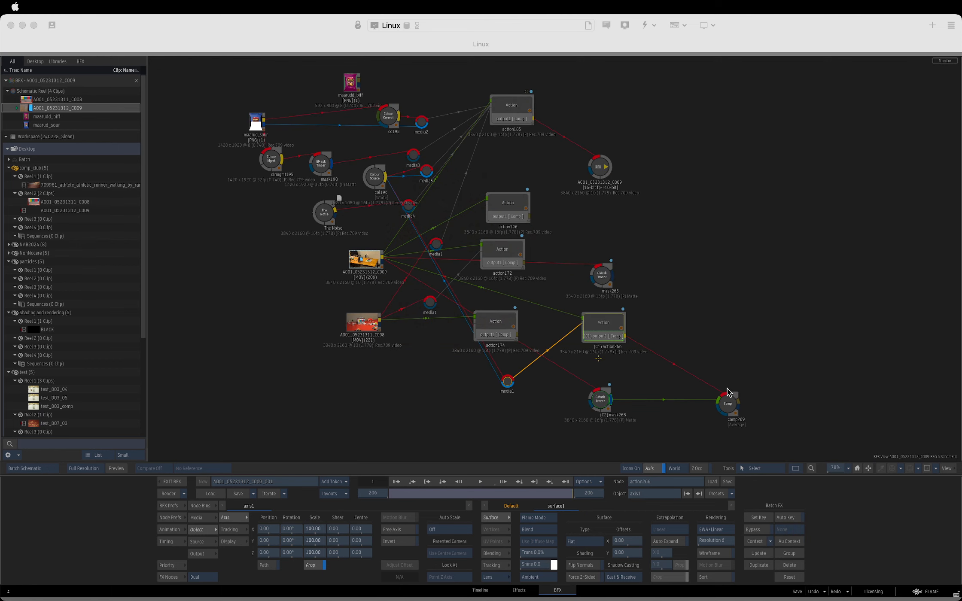
{"action": "left_click", "coordinate": [608, 393]}
{"action": "key", "text": "F4"}
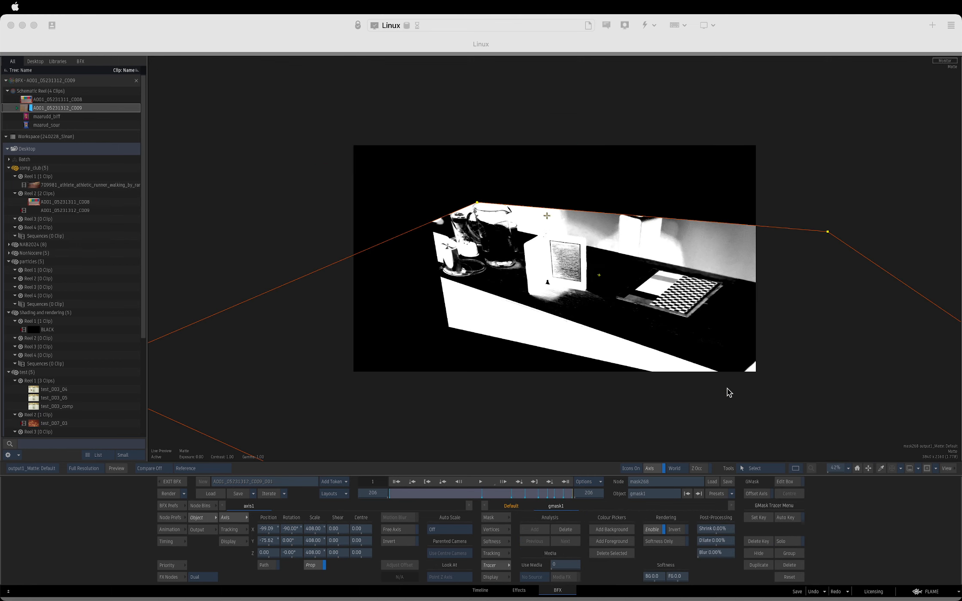
{"action": "key", "text": "F4"}
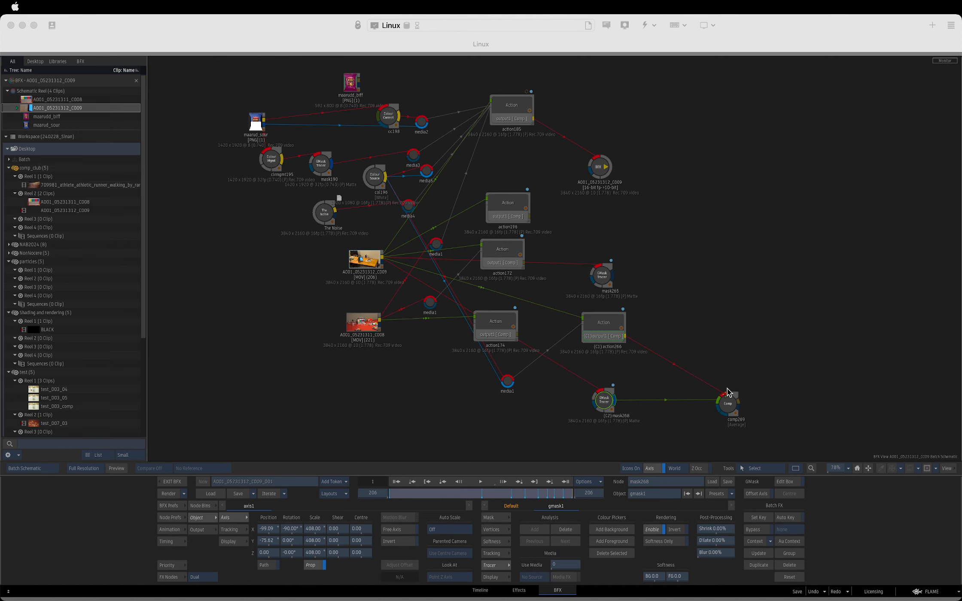
{"action": "left_click", "coordinate": [728, 393]}
{"action": "key", "text": "F1"}
{"action": "key", "text": "F2"}
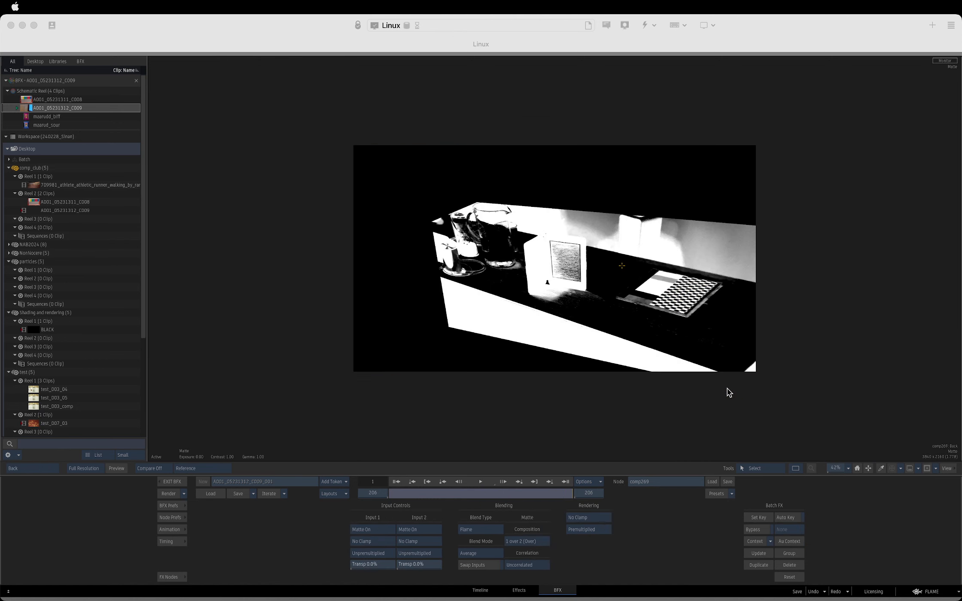
{"action": "key", "text": "F1"}
{"action": "key", "text": "F2"}
{"action": "key", "text": "F1"}
{"action": "key", "text": "F2"}
{"action": "key", "text": "F1"}
{"action": "key", "text": "F2"}
{"action": "key", "text": "F4"}
Delete axis2 and the diffuse1 map below surface1 in the action266 schematic.
{"action": "left_click", "coordinate": [605, 324]}
{"action": "key", "text": "F4"}
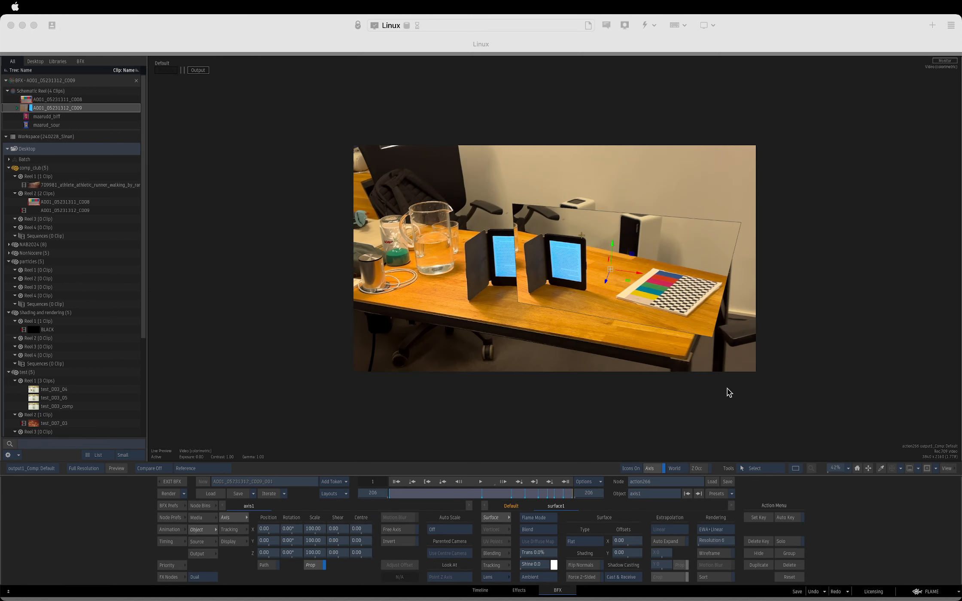
{"action": "key", "text": "Escape"}
{"action": "left_click_drag", "start_coordinate": [425, 235], "coordinate": [424, 240]}
{"action": "left_click_drag", "start_coordinate": [497, 251], "coordinate": [492, 239]}
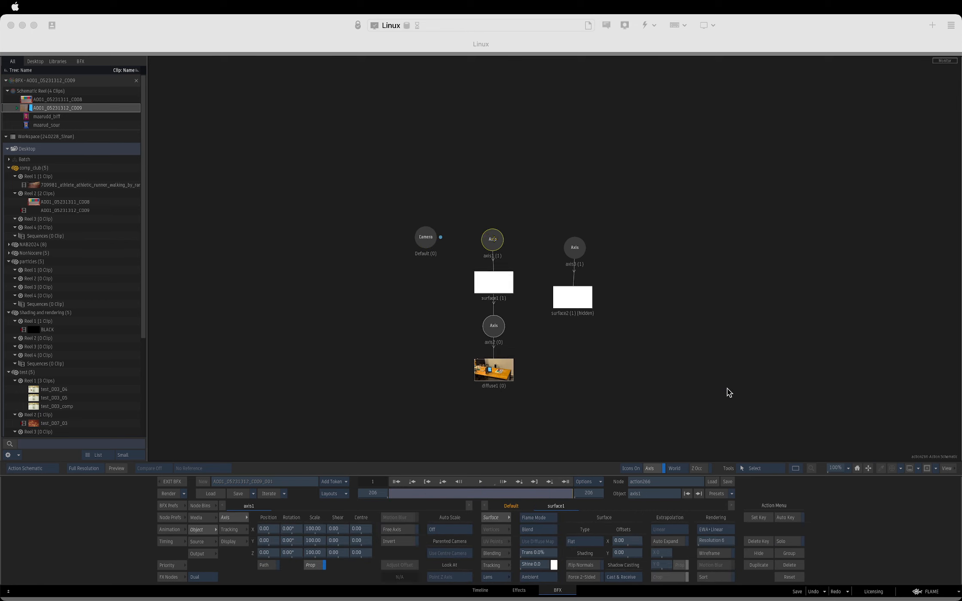
{"action": "left_click", "coordinate": [493, 370]}
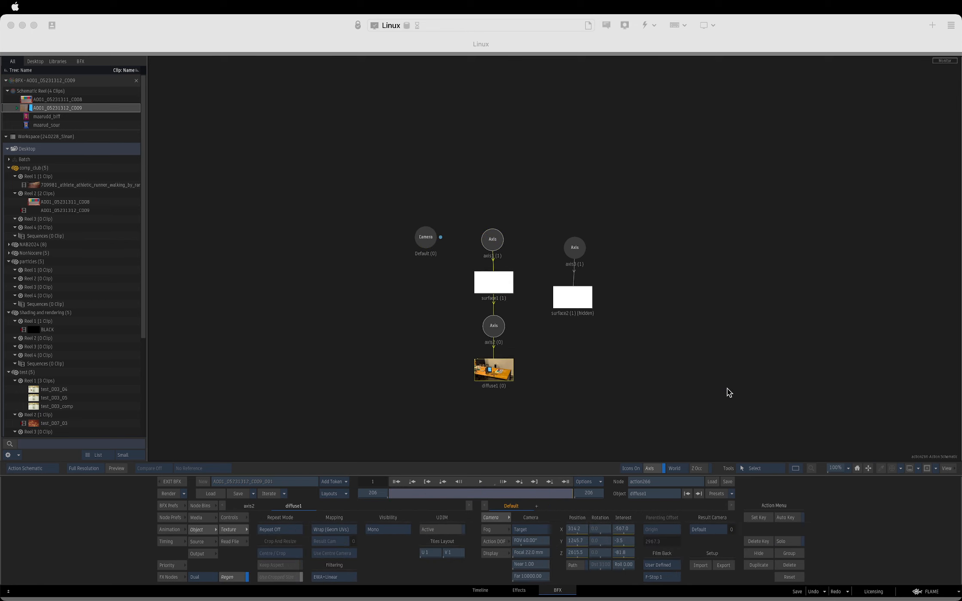
{"action": "left_click_drag", "start_coordinate": [493, 373], "coordinate": [494, 369]}
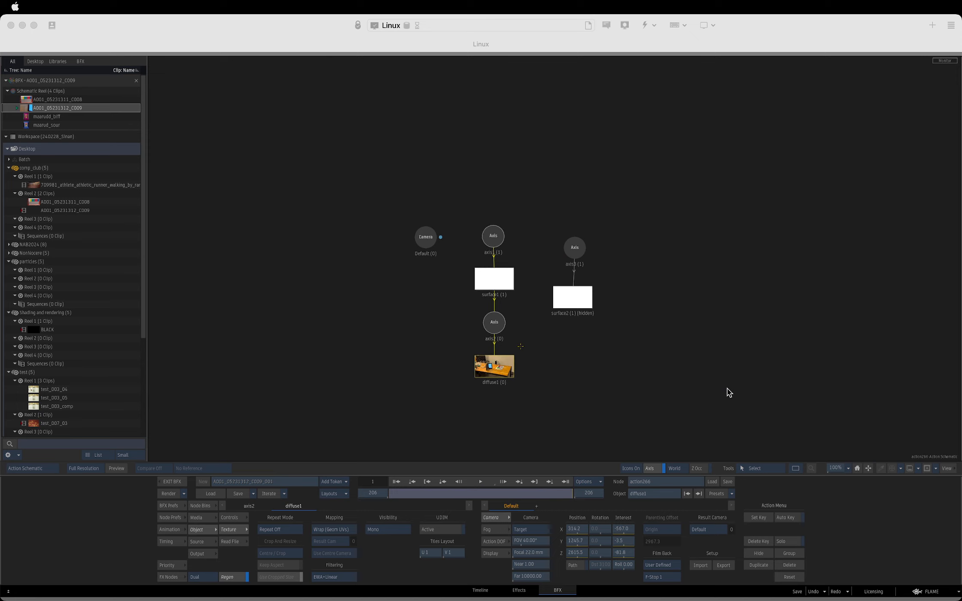
{"action": "left_click_drag", "start_coordinate": [479, 303], "coordinate": [500, 462]}
{"action": "left_click_drag", "start_coordinate": [498, 279], "coordinate": [498, 283]}
Apply the A001_05231312_C009 clip as surface1's media in action266 and review the output along the shot.
{"action": "left_click", "coordinate": [203, 518]}
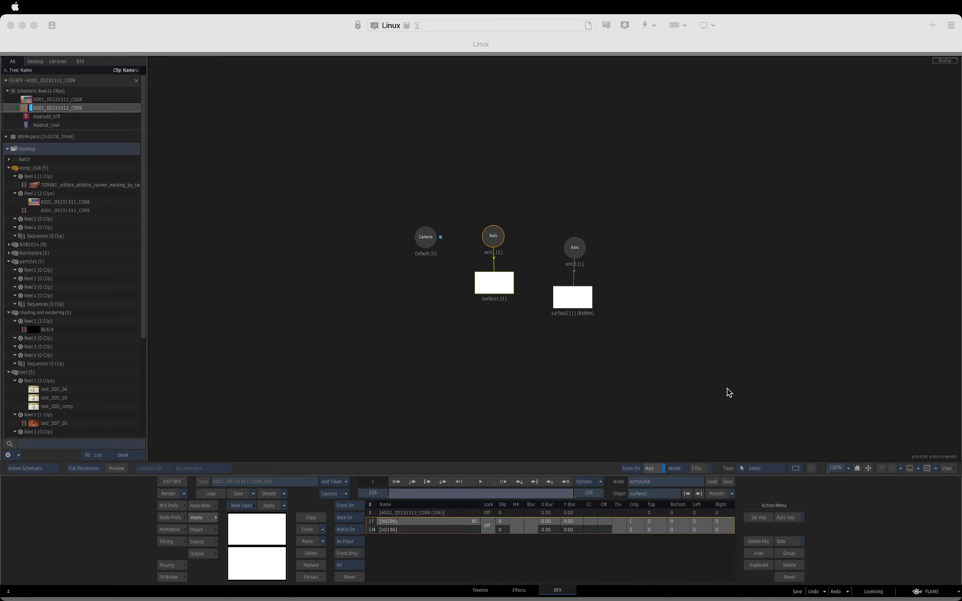
{"action": "left_click", "coordinate": [392, 514]}
{"action": "left_click", "coordinate": [270, 506]}
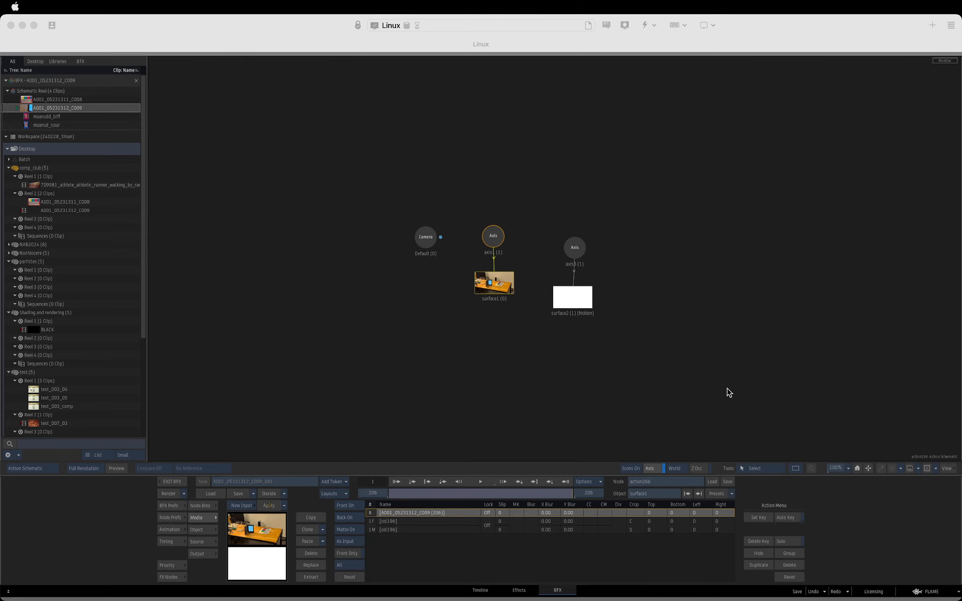
{"action": "key", "text": "F4"}
{"action": "left_click_drag", "start_coordinate": [575, 498], "coordinate": [604, 489]}
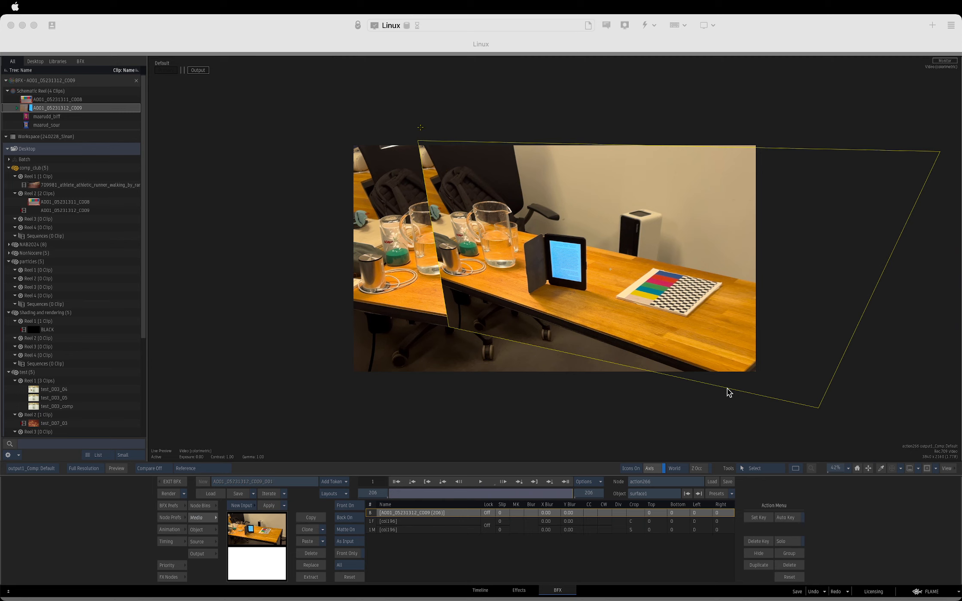
Inspect surface1's axis1 settings in action266 and view the mask268 matte output.
{"action": "key", "text": "F8"}
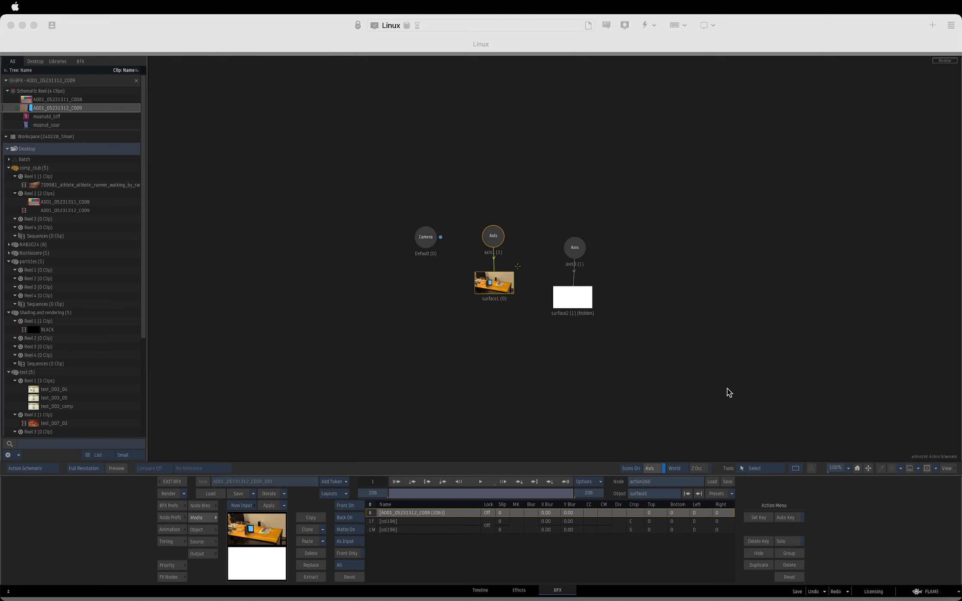
{"action": "double_click", "coordinate": [485, 227]}
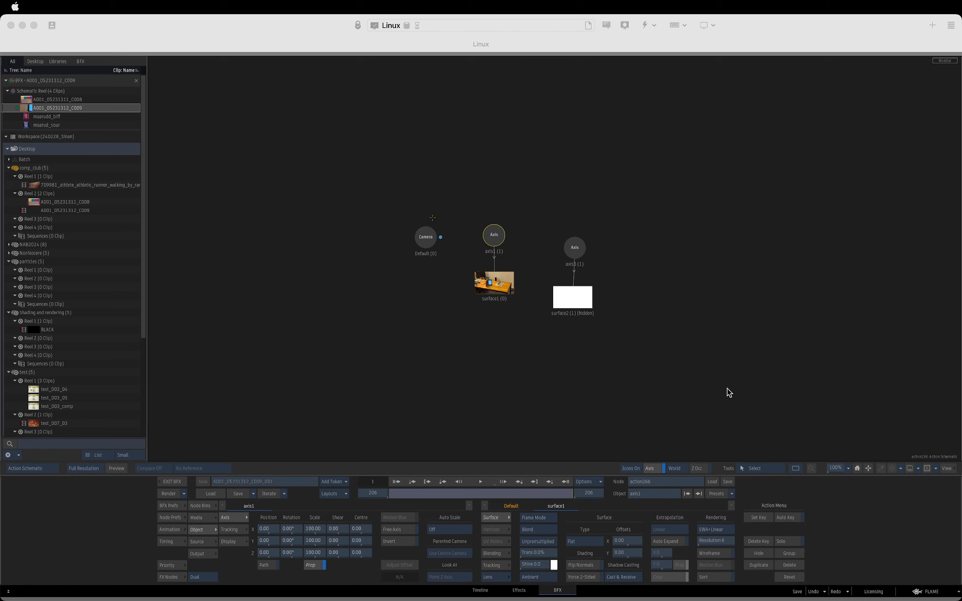
{"action": "key", "text": "Escape"}
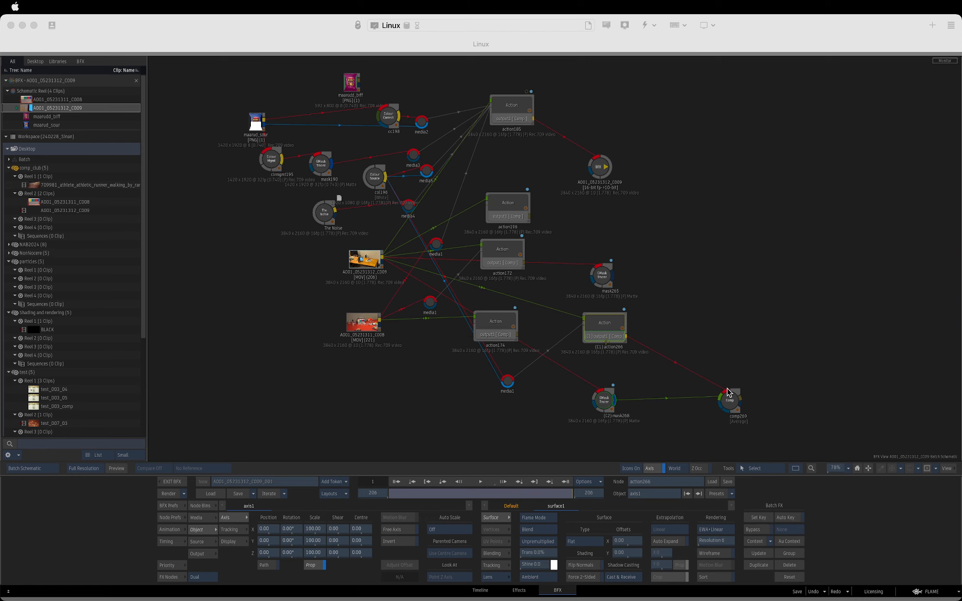
{"action": "left_click_drag", "start_coordinate": [603, 329], "coordinate": [609, 324]}
{"action": "key", "text": "F4"}
{"action": "key", "text": "Escape"}
{"action": "left_click", "coordinate": [607, 399]}
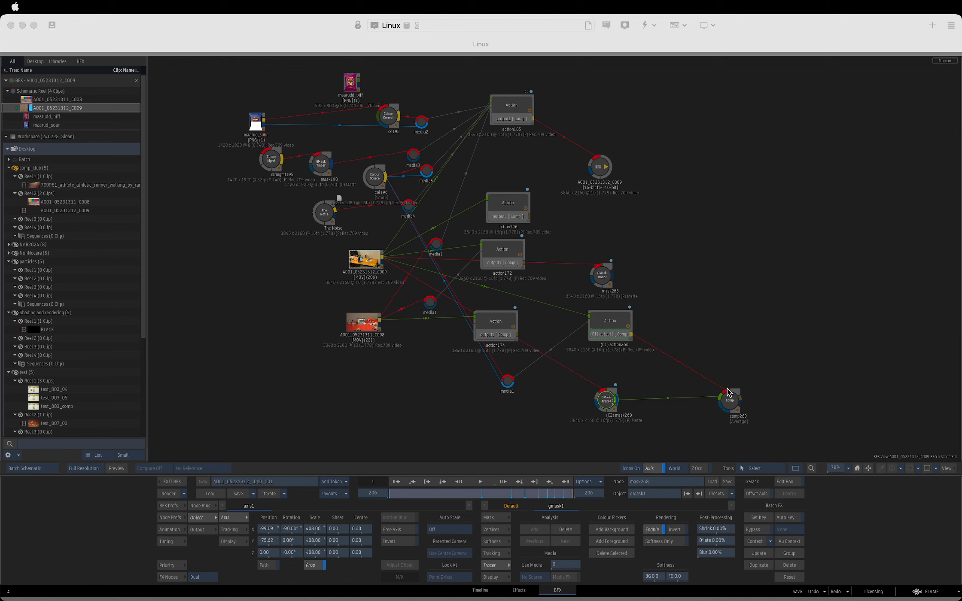
{"action": "key", "text": "F4"}
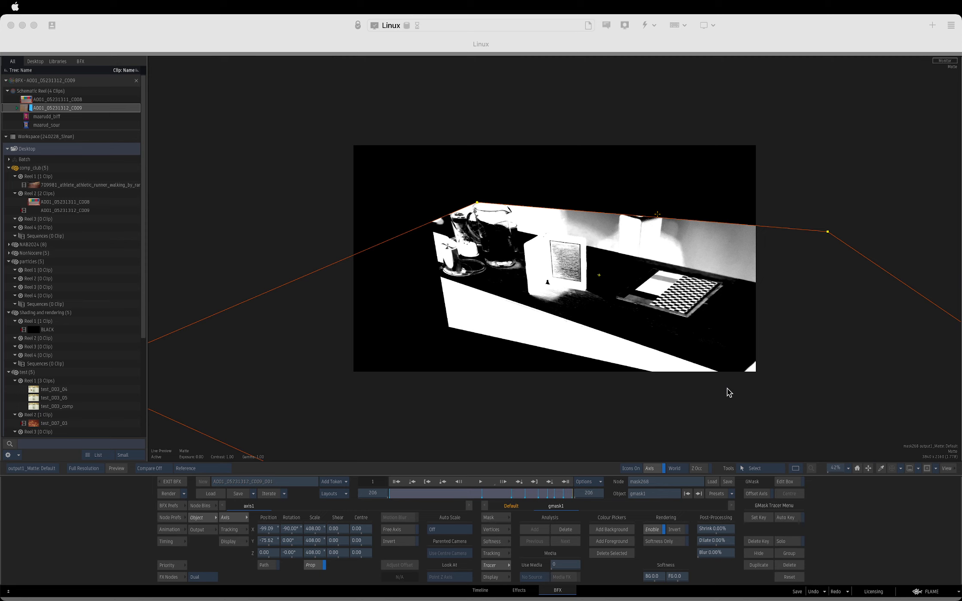
{"action": "key", "text": "Escape"}
Check how the clip-textured surface1 lines up with the mask268 matte by alternating comp269's front and back views.
{"action": "left_click", "coordinate": [727, 392]}
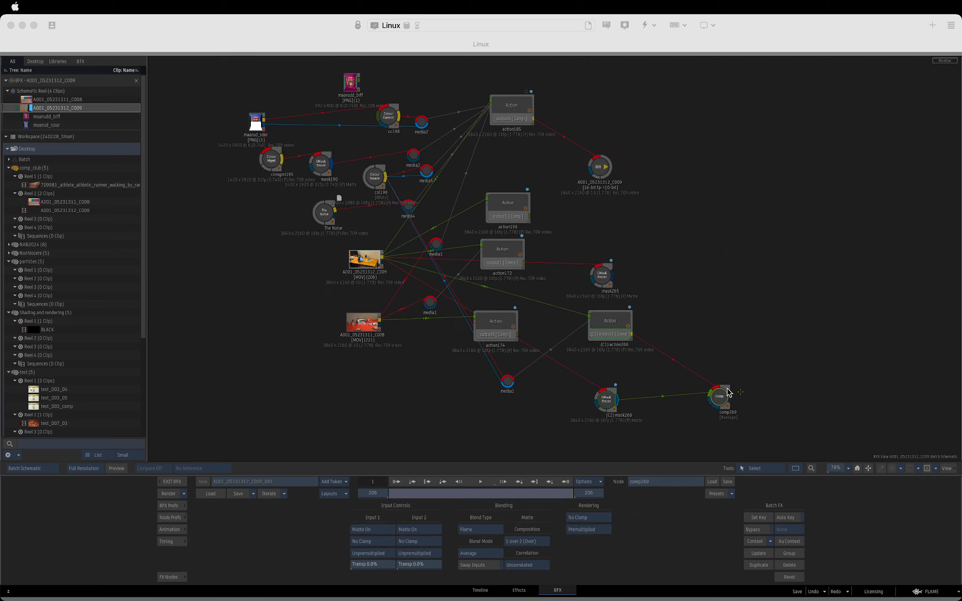
{"action": "key", "text": "F1"}
{"action": "key", "text": "F2"}
{"action": "key", "text": "F1"}
{"action": "key", "text": "F2"}
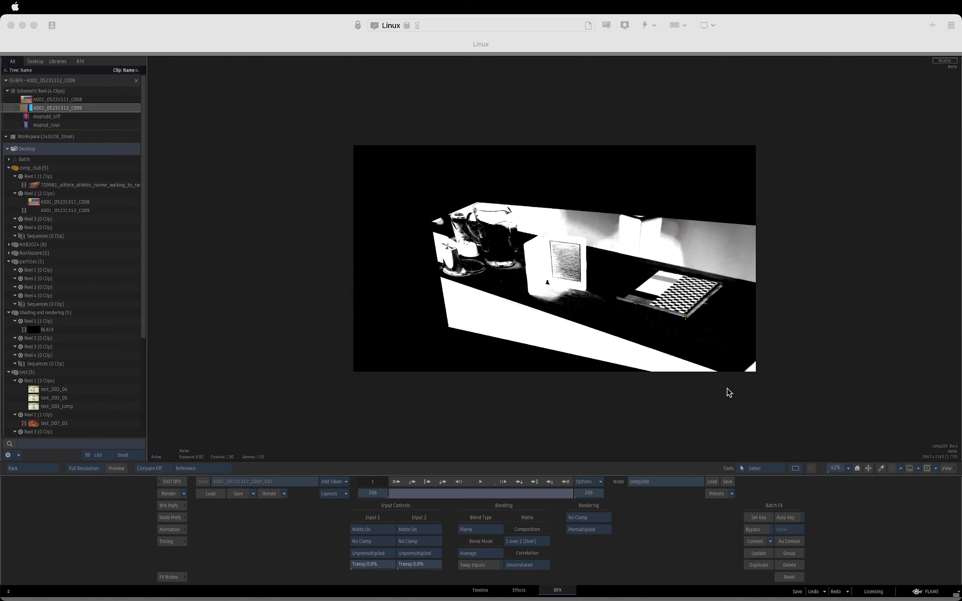
{"action": "key", "text": "F1"}
{"action": "key", "text": "F2"}
{"action": "key", "text": "F1"}
{"action": "key", "text": "F2"}
{"action": "key", "text": "F1"}
{"action": "key", "text": "F2"}
{"action": "key", "text": "F1"}
{"action": "key", "text": "Escape"}
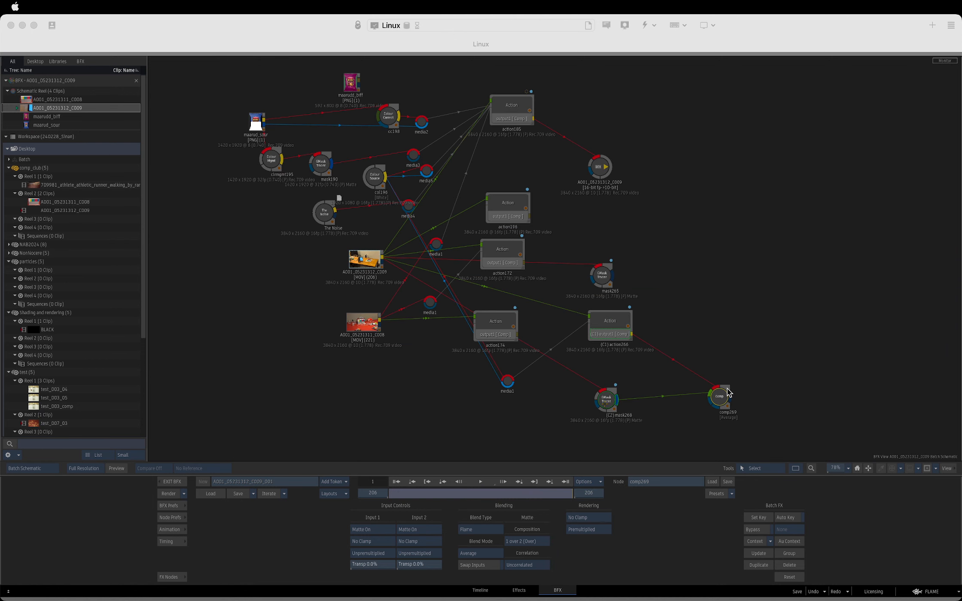
Select the Default camera inside mask268 and view its settings alongside the matte output.
{"action": "key", "text": "F2"}
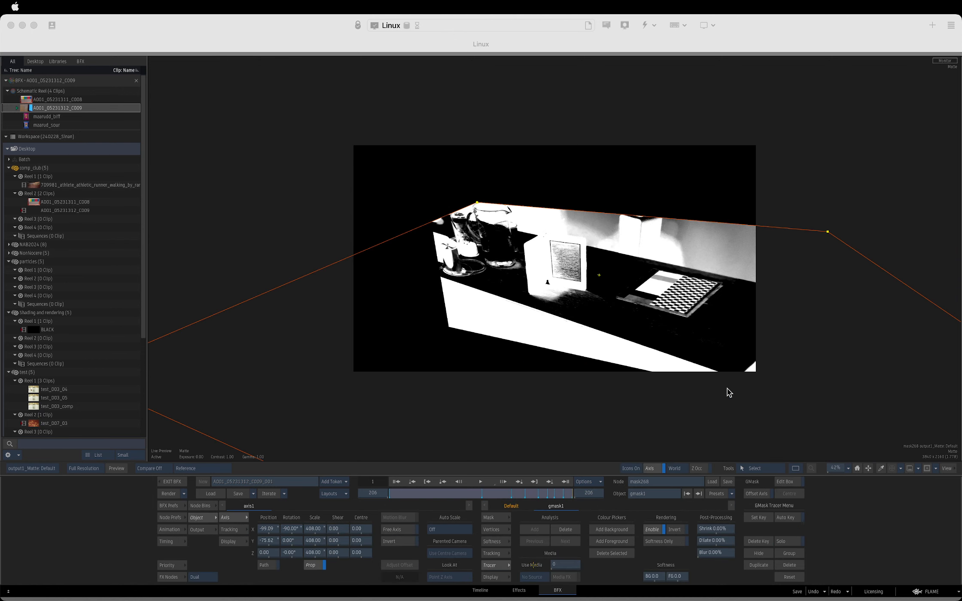
{"action": "key", "text": "grave"}
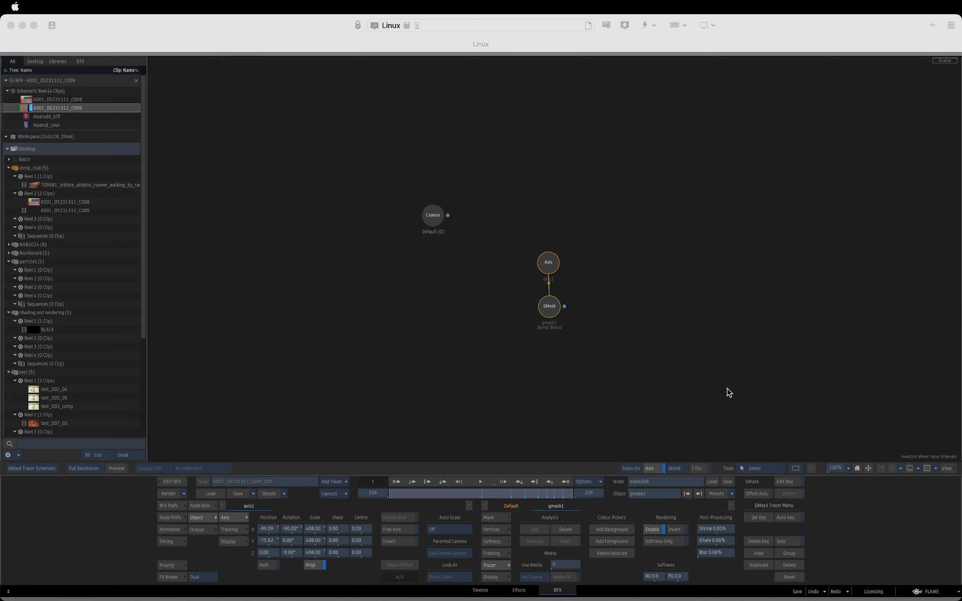
{"action": "left_click_drag", "start_coordinate": [433, 216], "coordinate": [470, 248]}
{"action": "key", "text": "grave"}
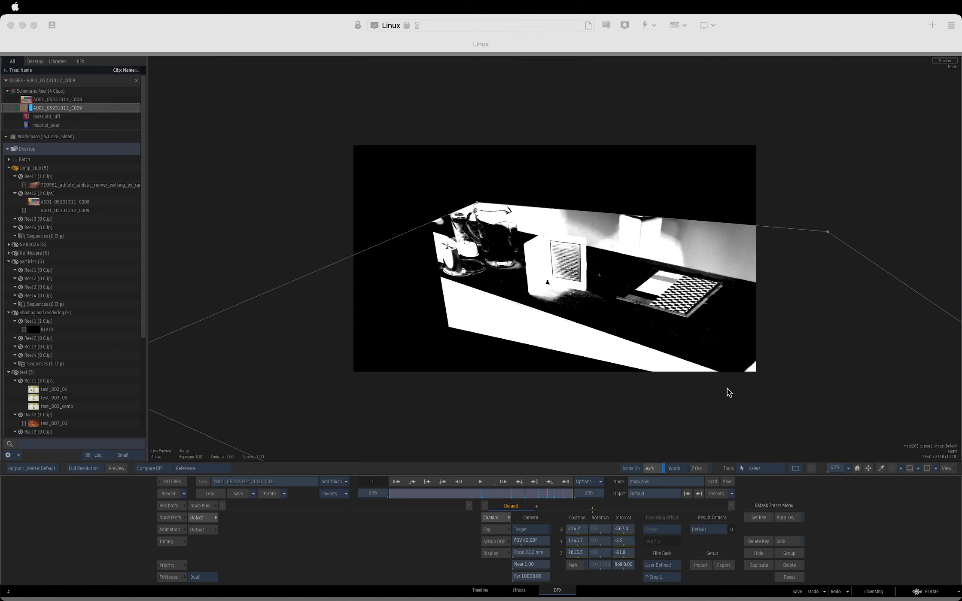